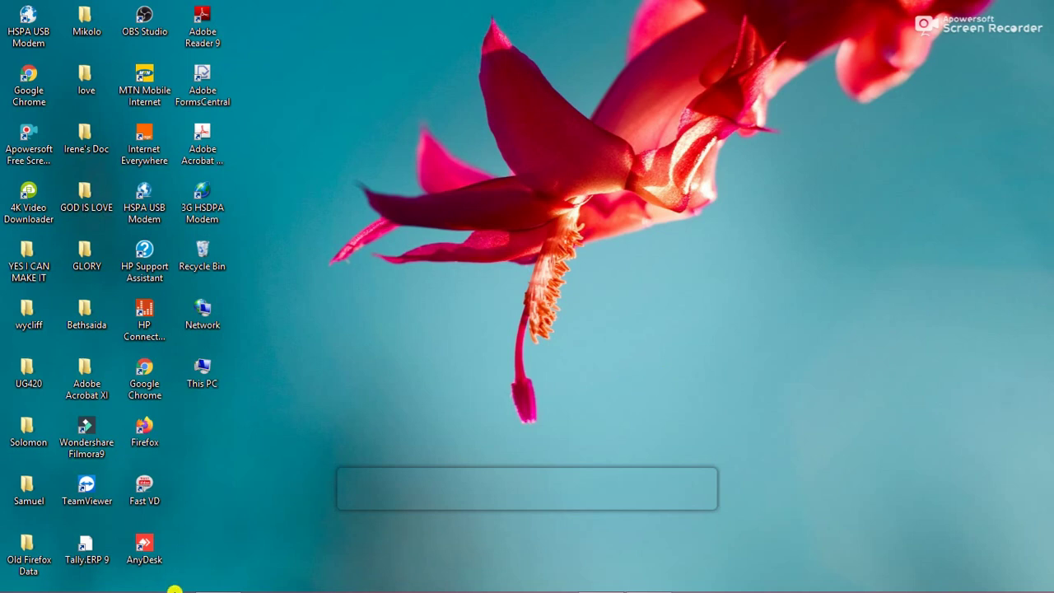
Search the system for POWER OPTION, open Power Options to review the available power plans, and close the window.
mouse_move(25, 581)
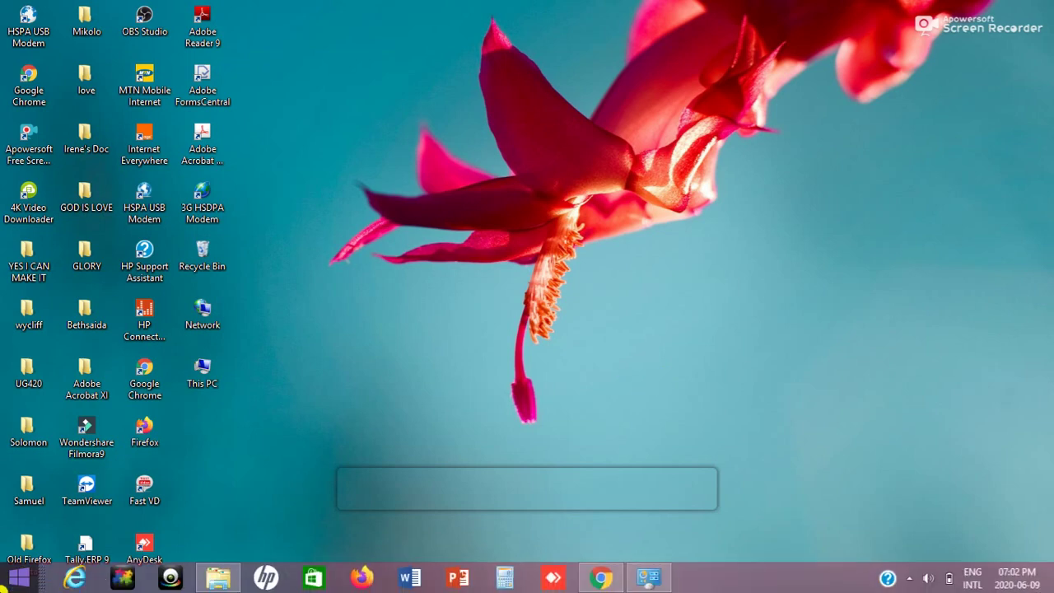
right_click(20, 576)
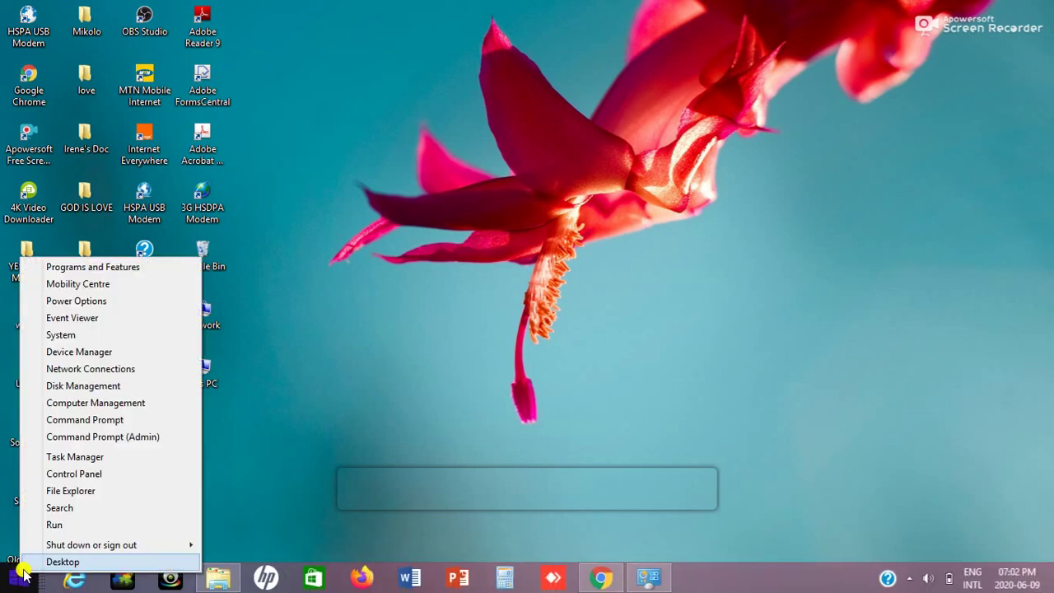
click(56, 508)
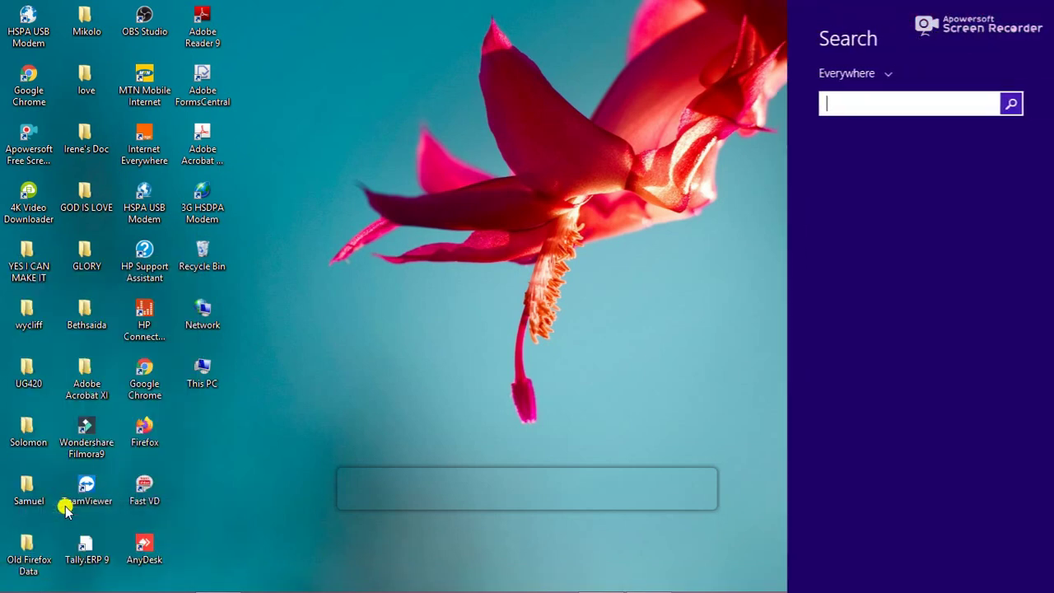
text(POW)
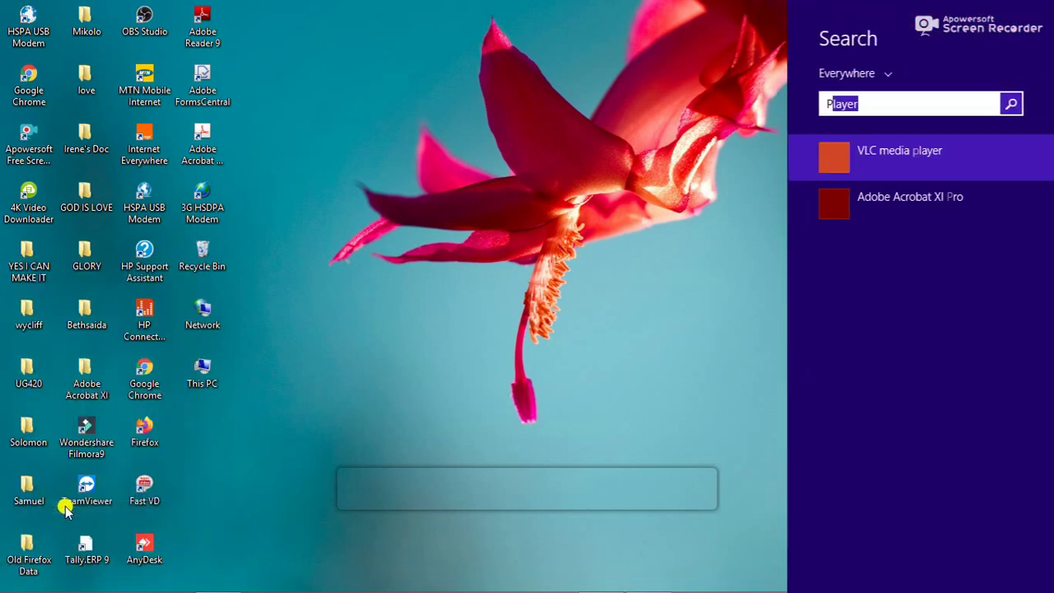
text(ER O)
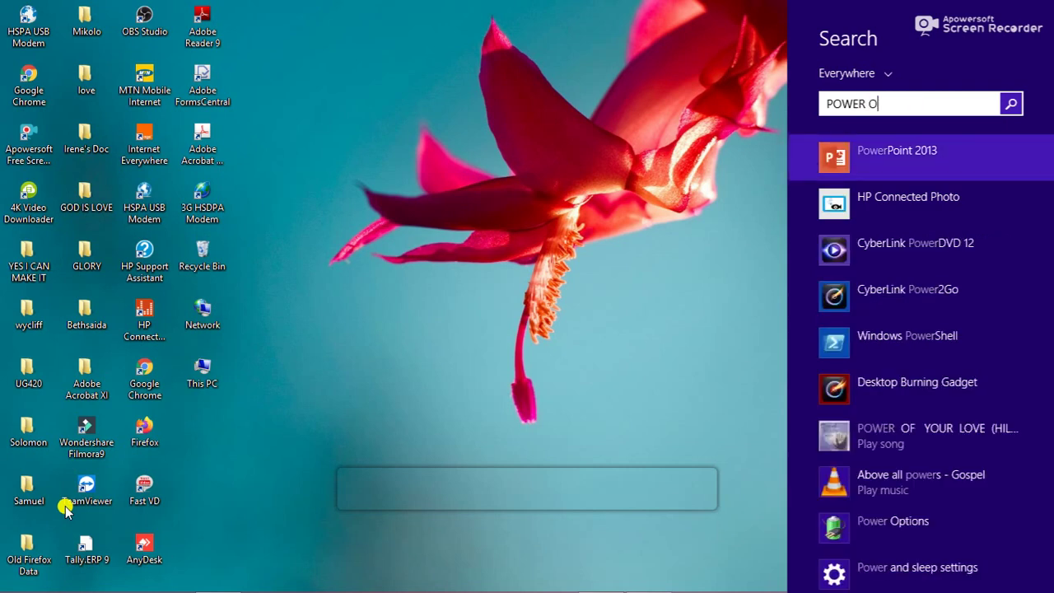
text(PTION)
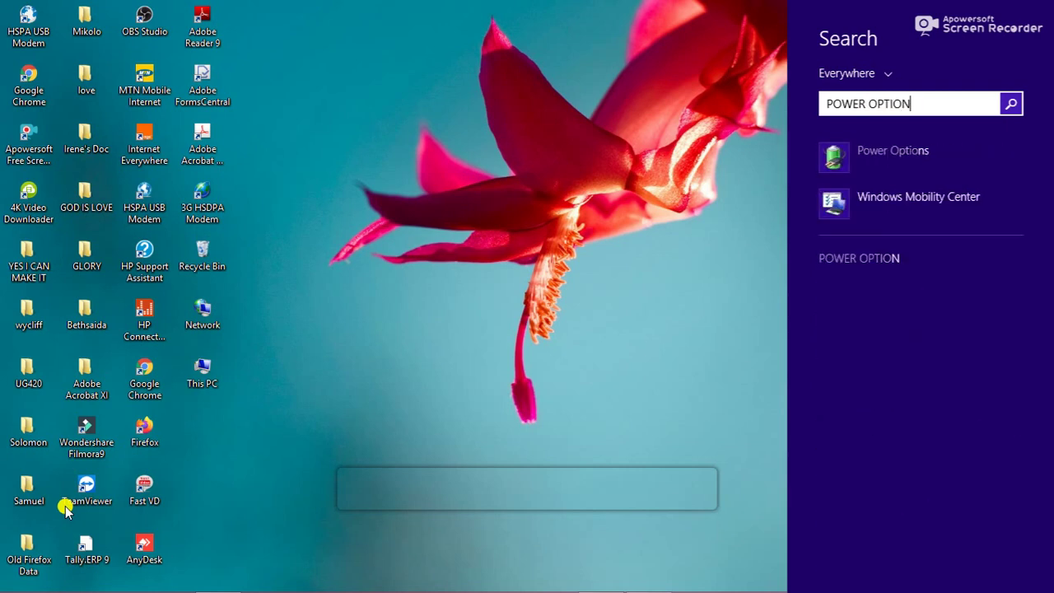
click(913, 153)
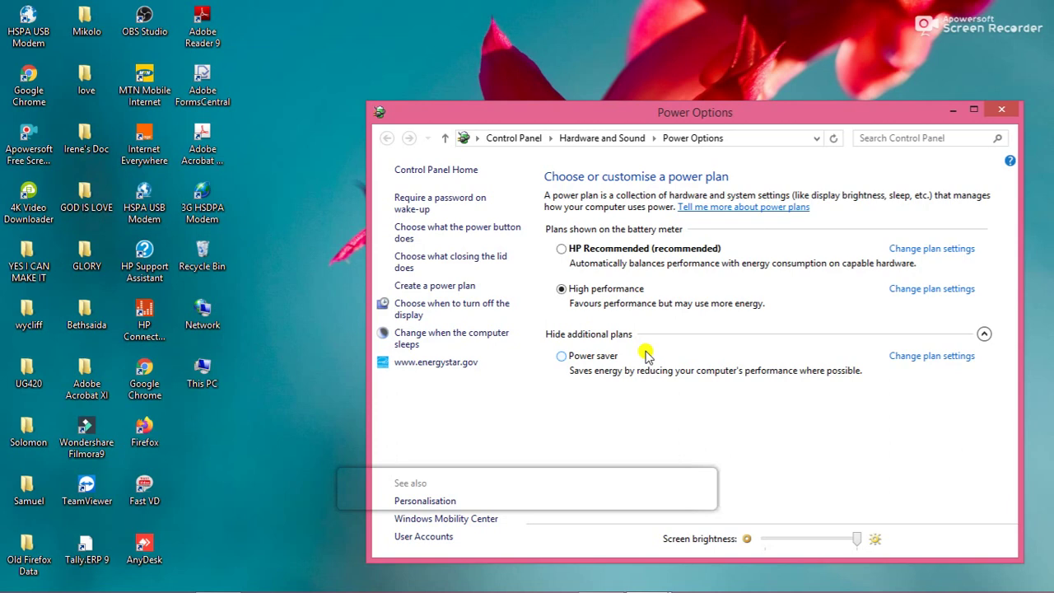
click(1002, 110)
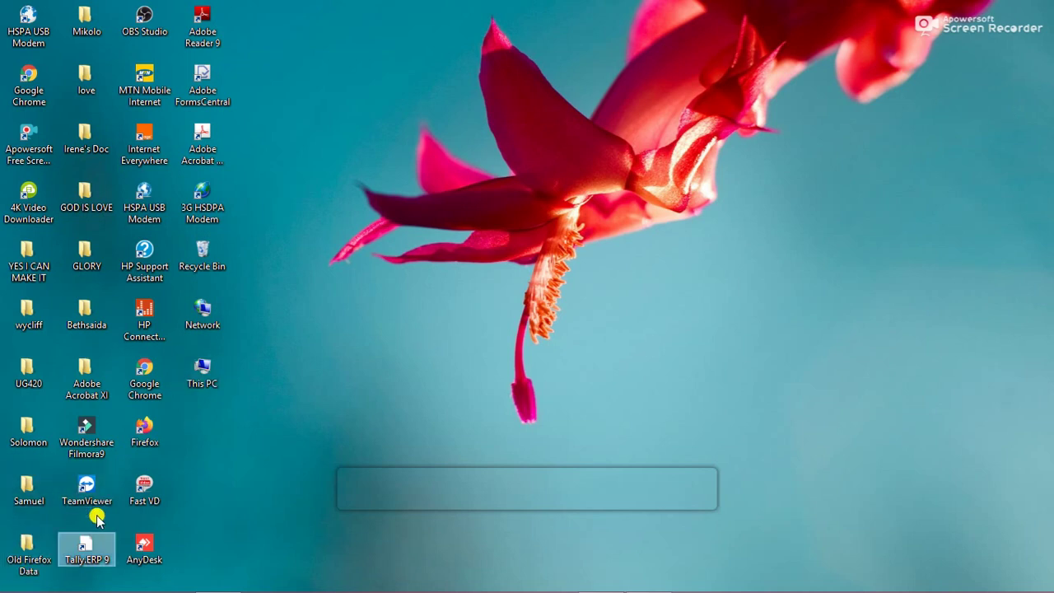
Open the user's temporary files folder with the Run command %TEMP% and maximize its window.
right_click(11, 582)
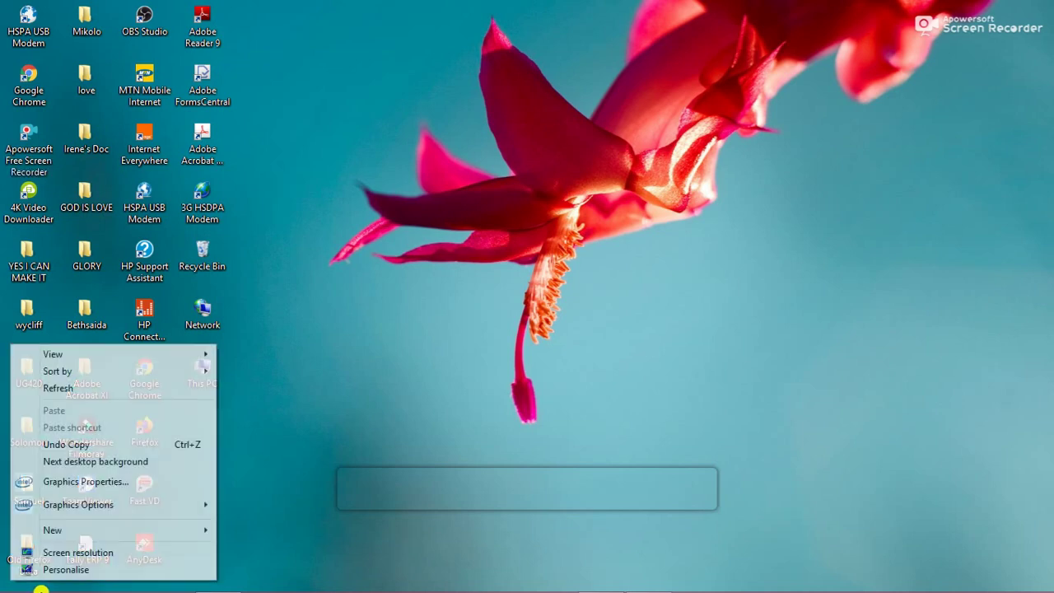
right_click(27, 584)
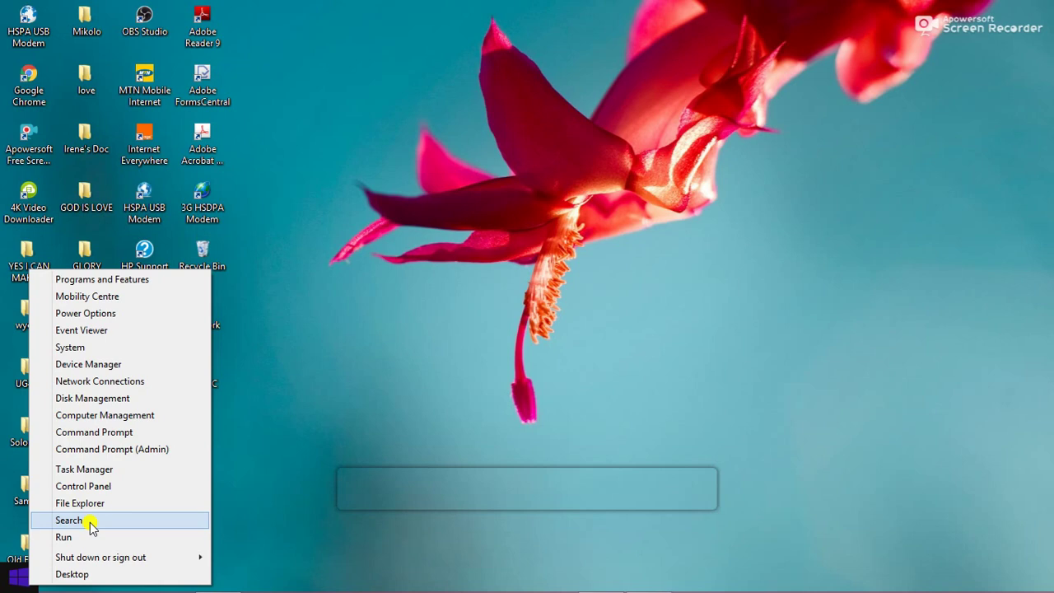
click(71, 539)
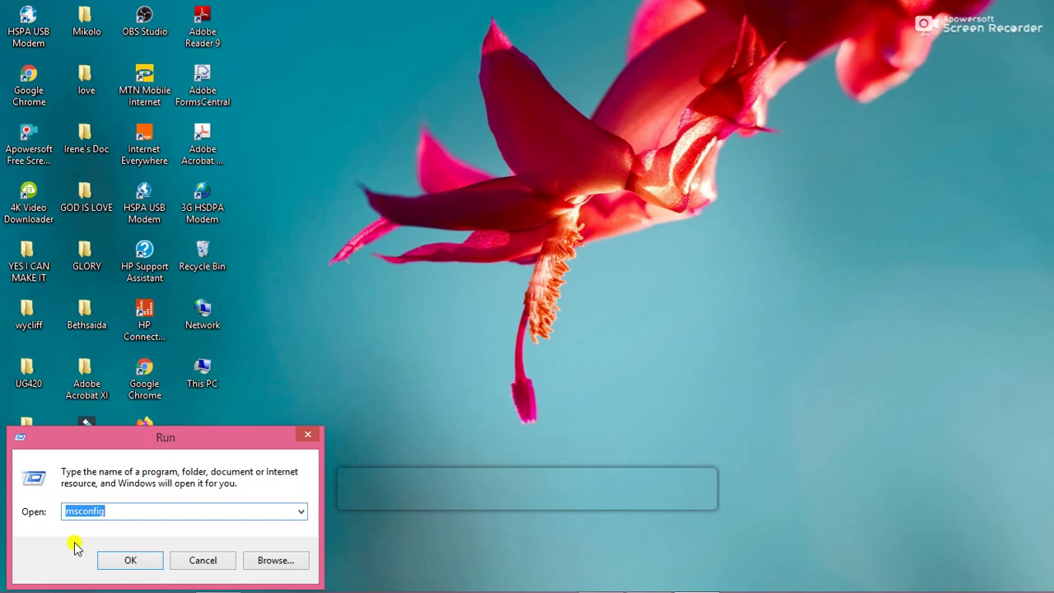
text(%)
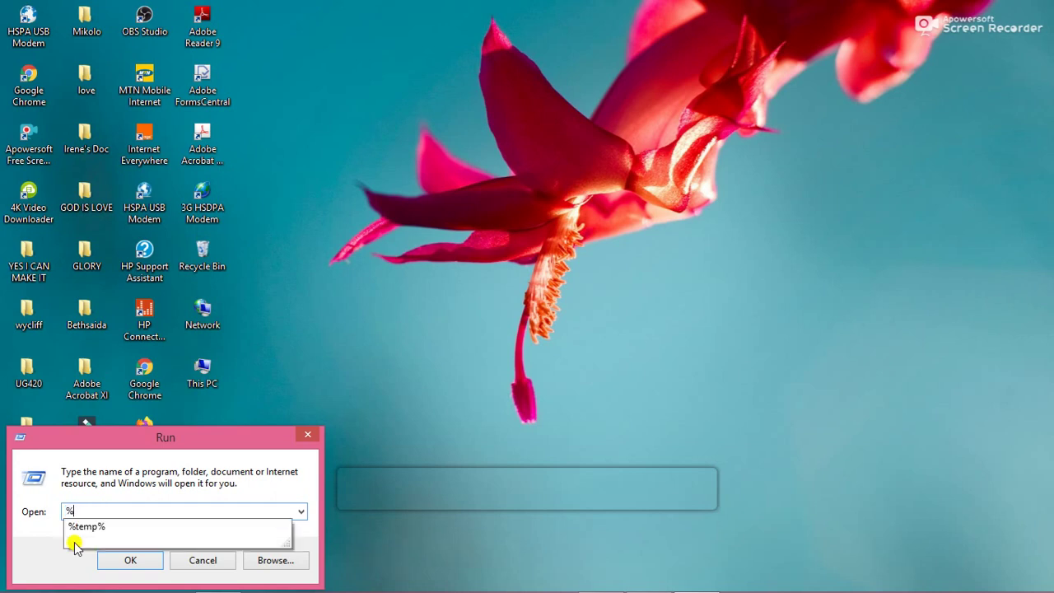
text(TEMP%)
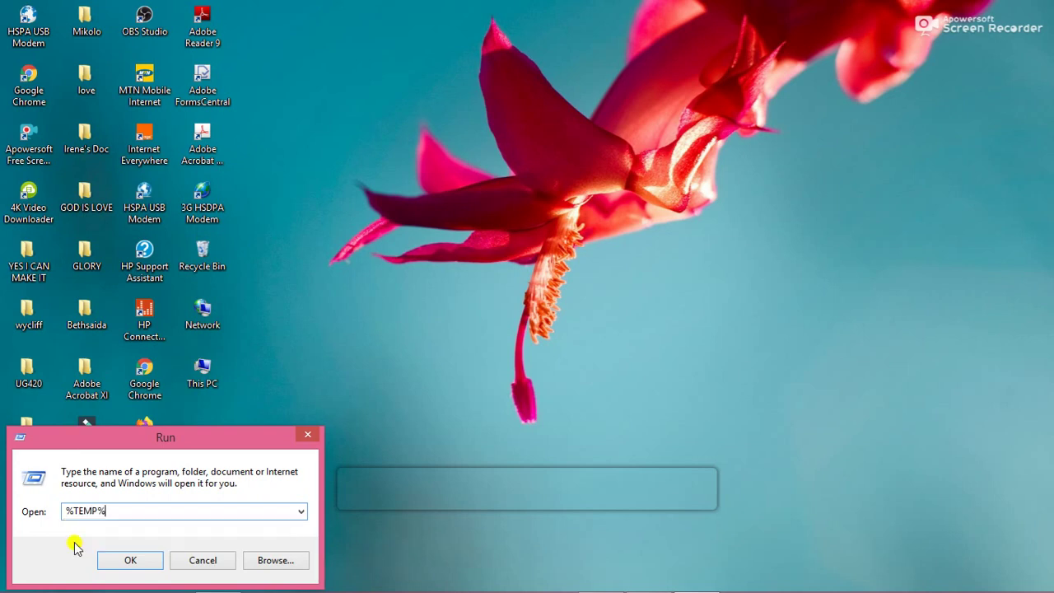
key(Return)
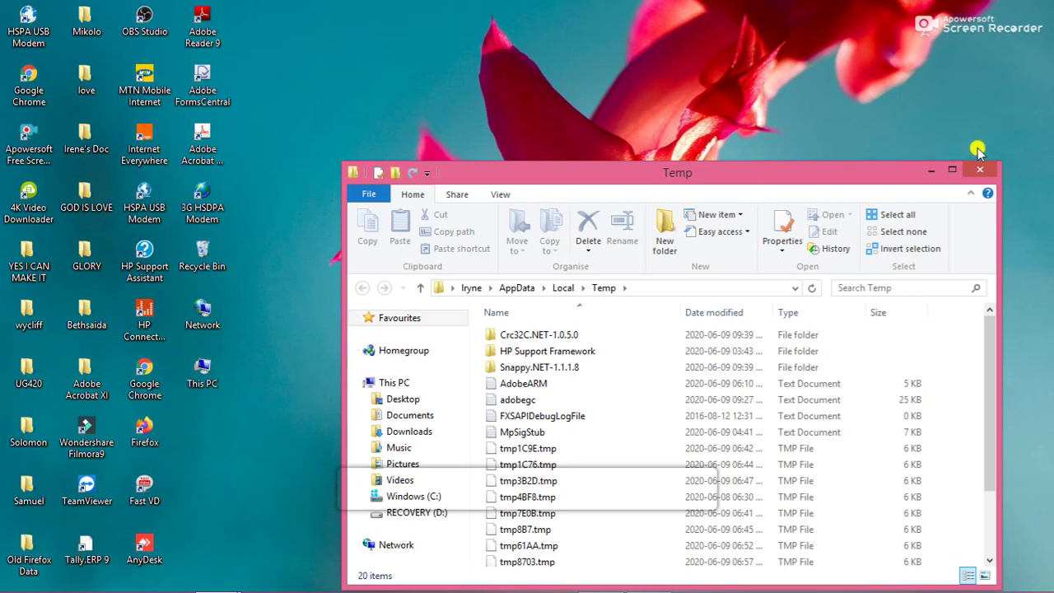
click(953, 169)
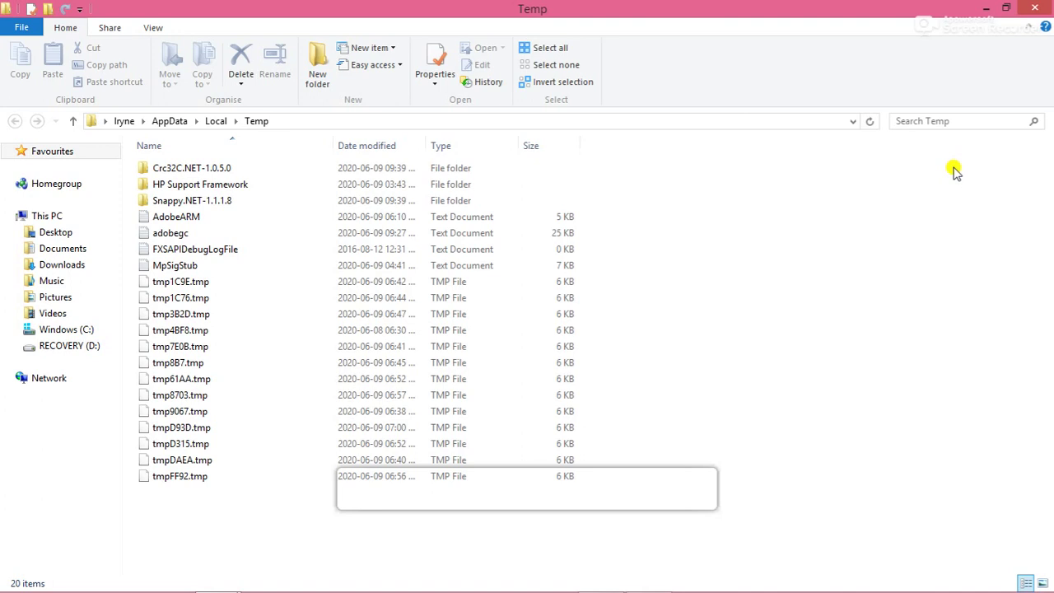
Delete all items in the user's Temp folder, skipping tmpD93D.tmp and cancelling at FXSAPIDebugLogFile, and close the folder.
key(ctrl+a)
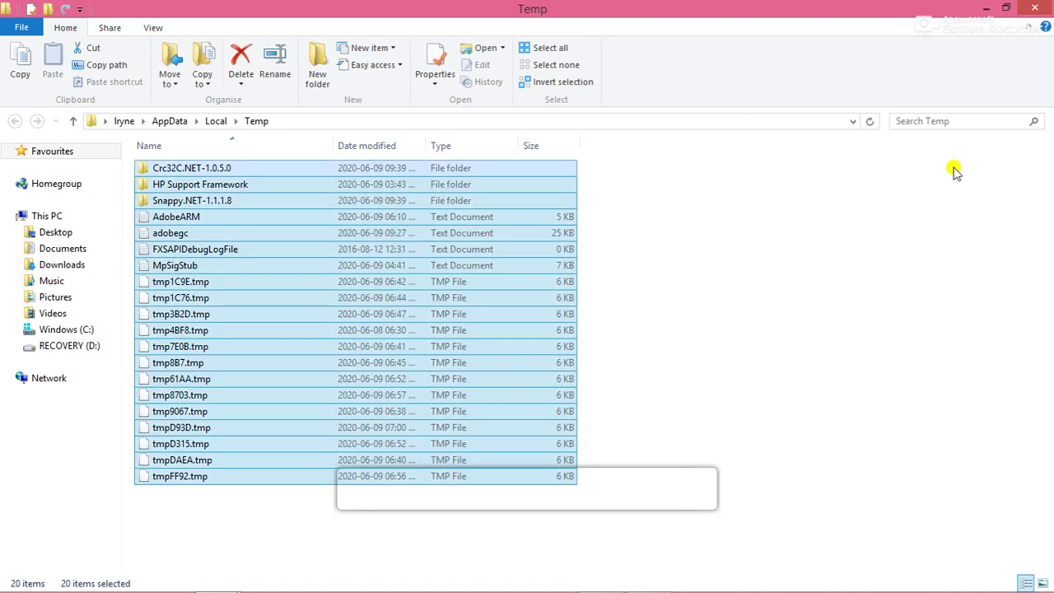
right_click(454, 273)
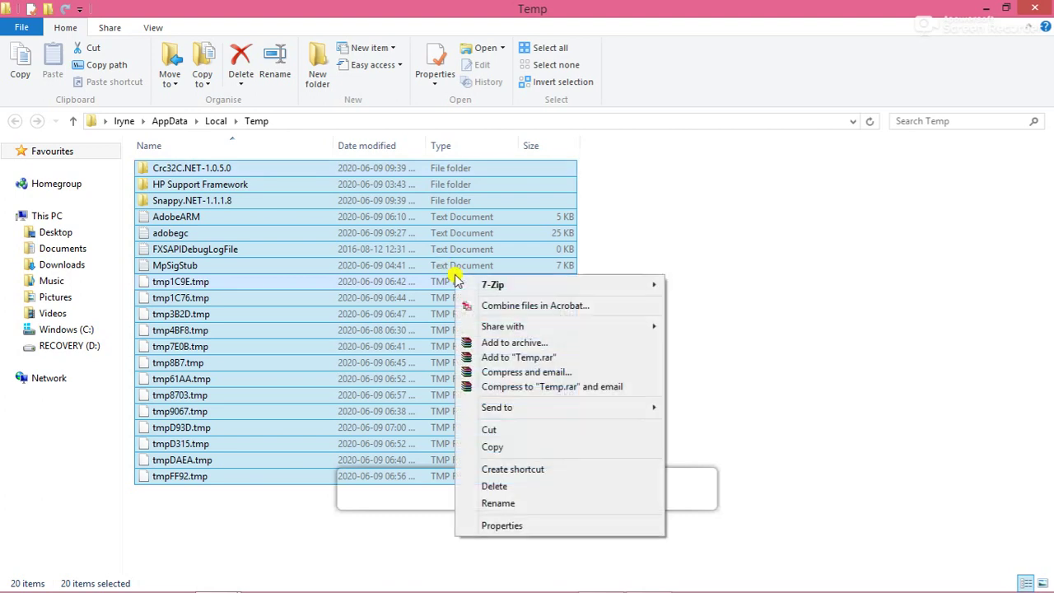
click(494, 487)
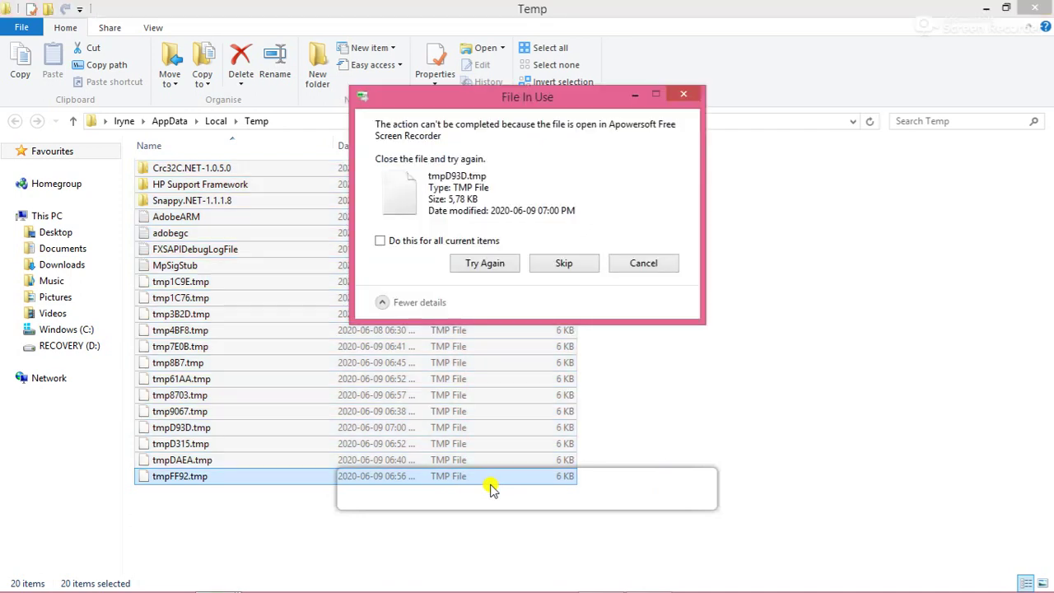
click(564, 265)
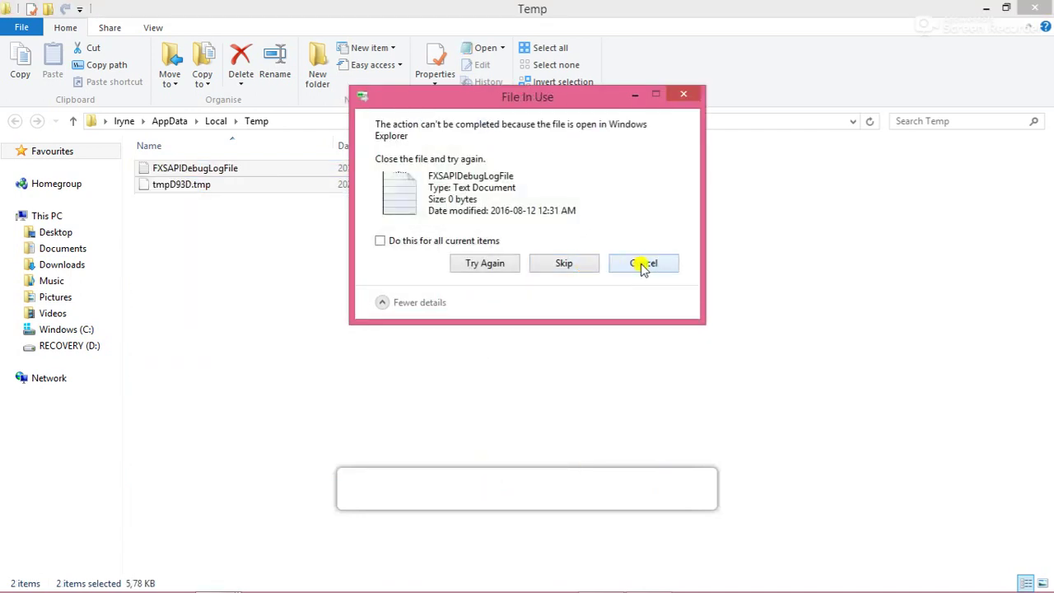
click(643, 265)
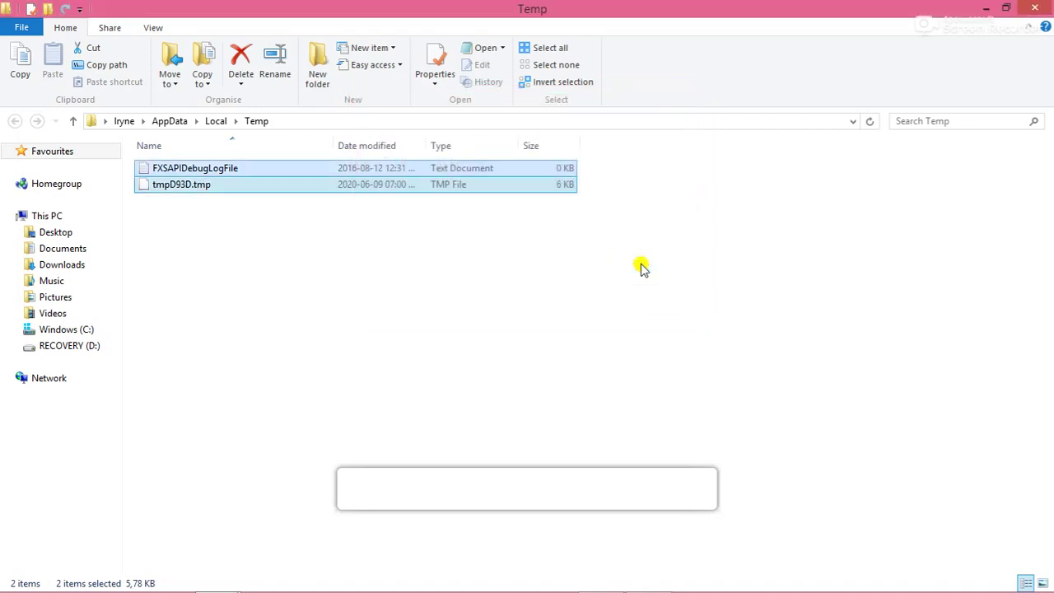
click(1036, 12)
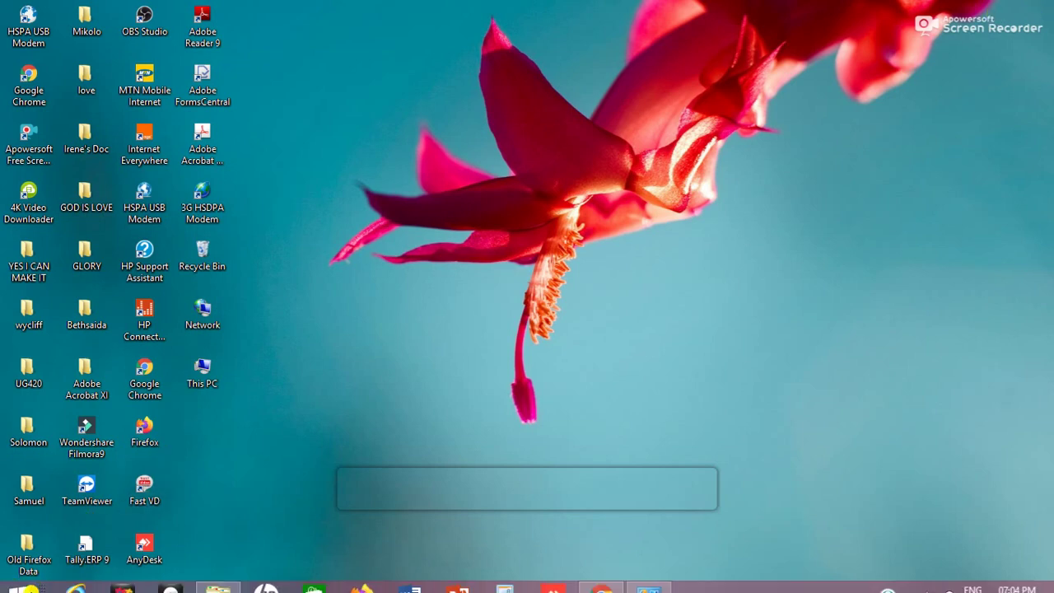
Open the Windows Temp folder with the Run command TEMP.
right_click(20, 580)
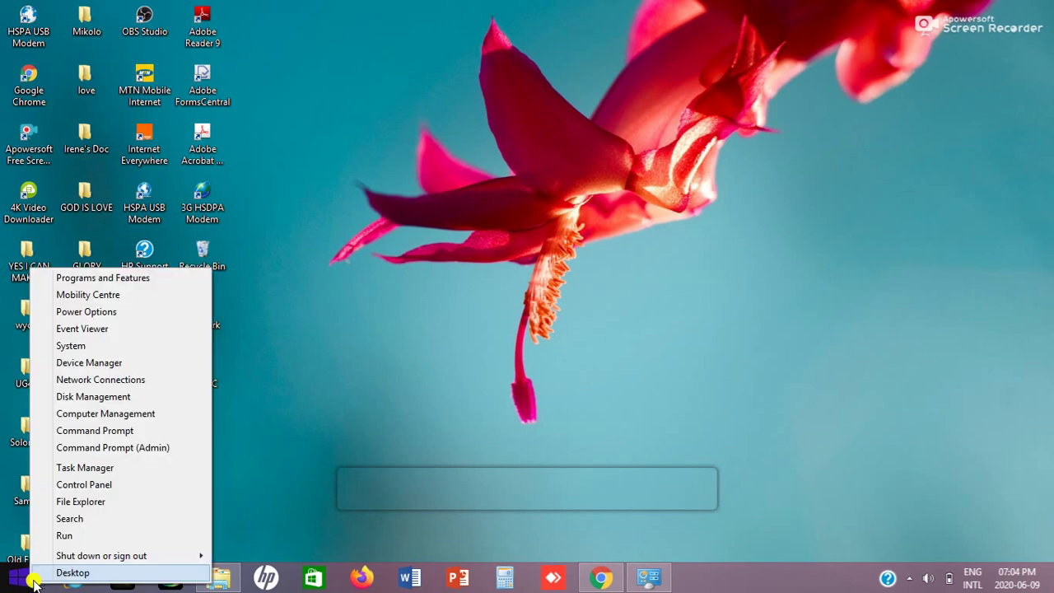
click(64, 535)
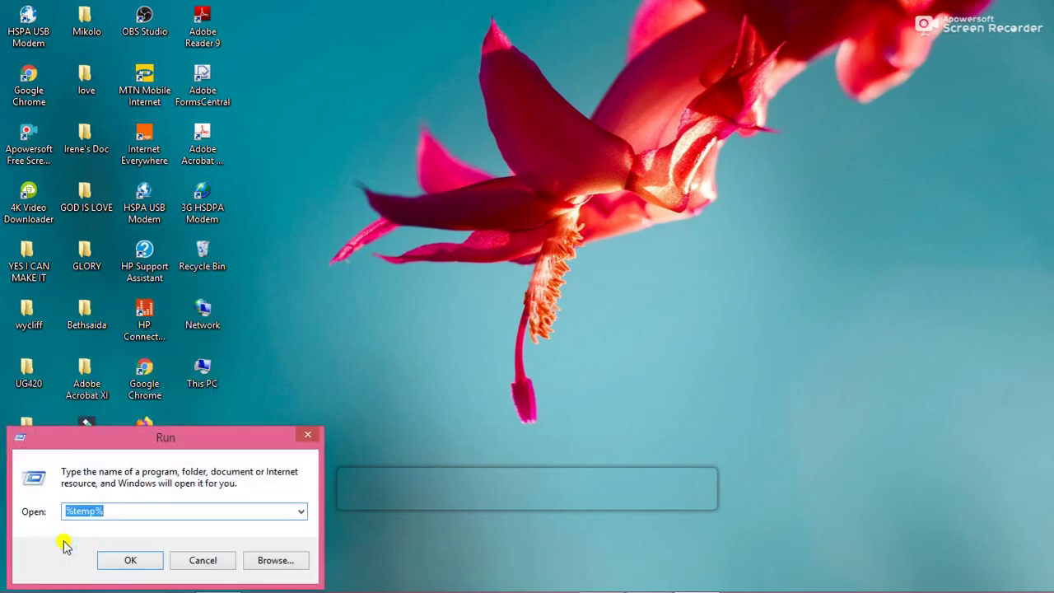
text(TEMP)
click(115, 560)
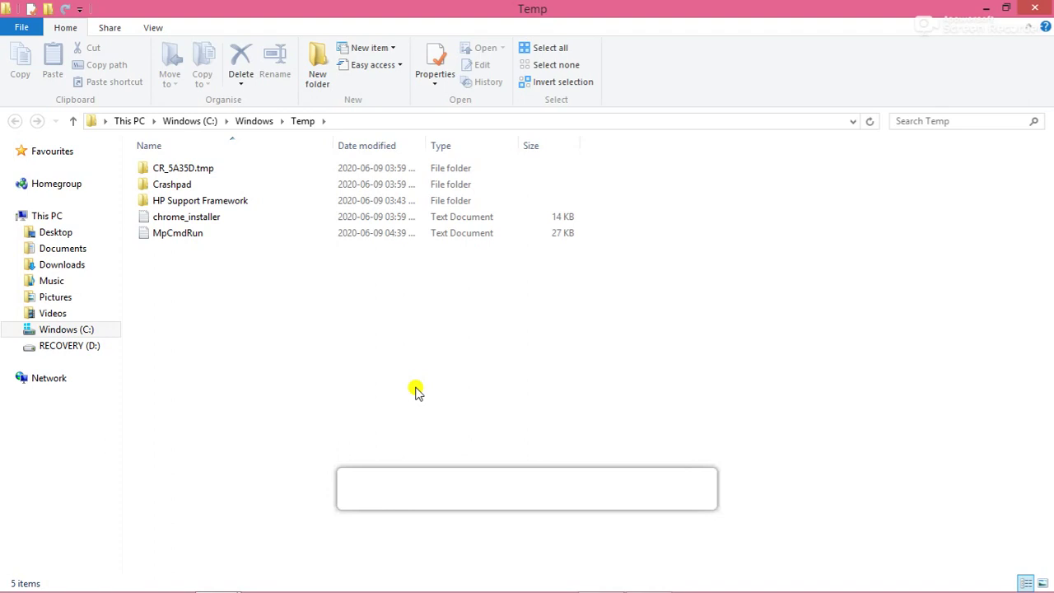
Delete all files and folders in the Windows Temp folder and close its window.
key(ctrl+a)
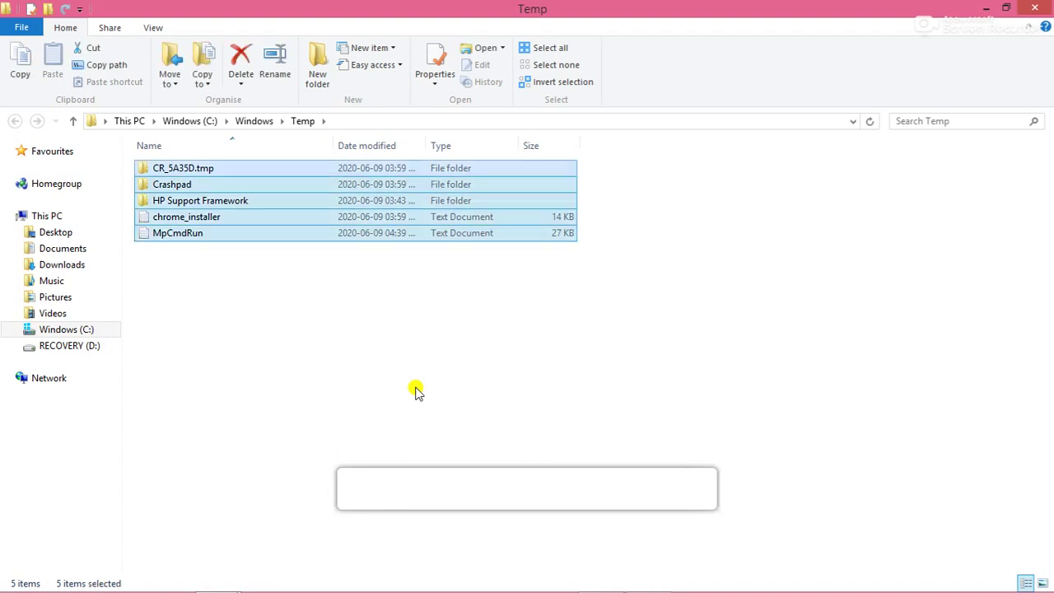
right_click(428, 233)
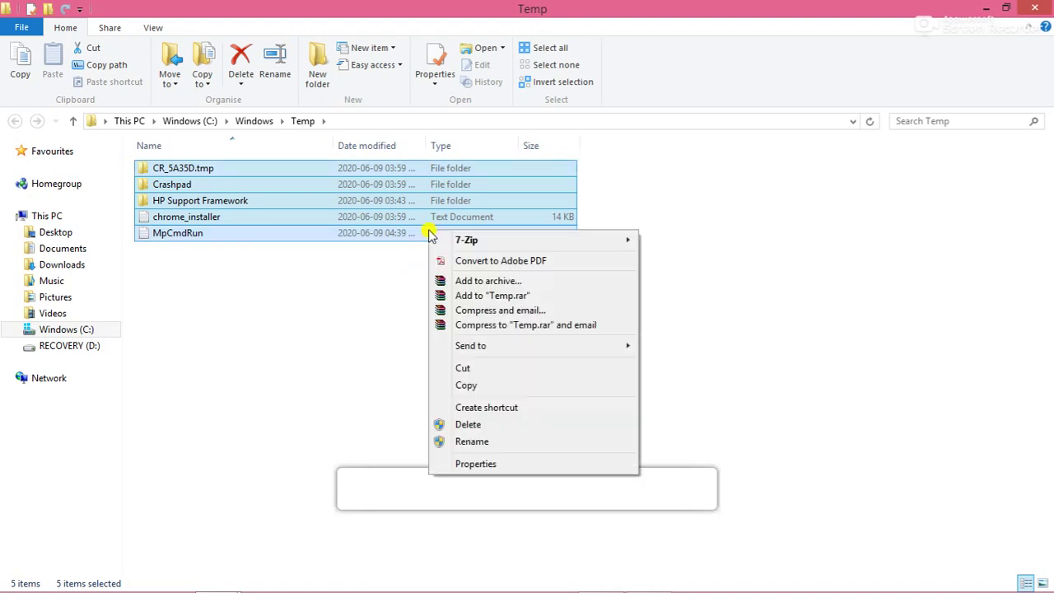
click(465, 425)
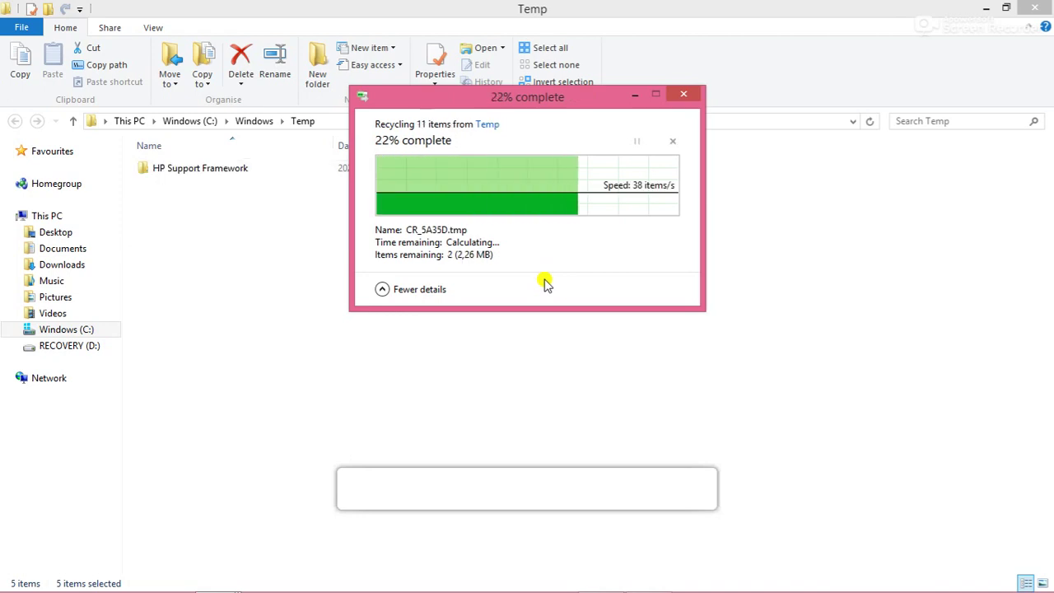
click(1034, 7)
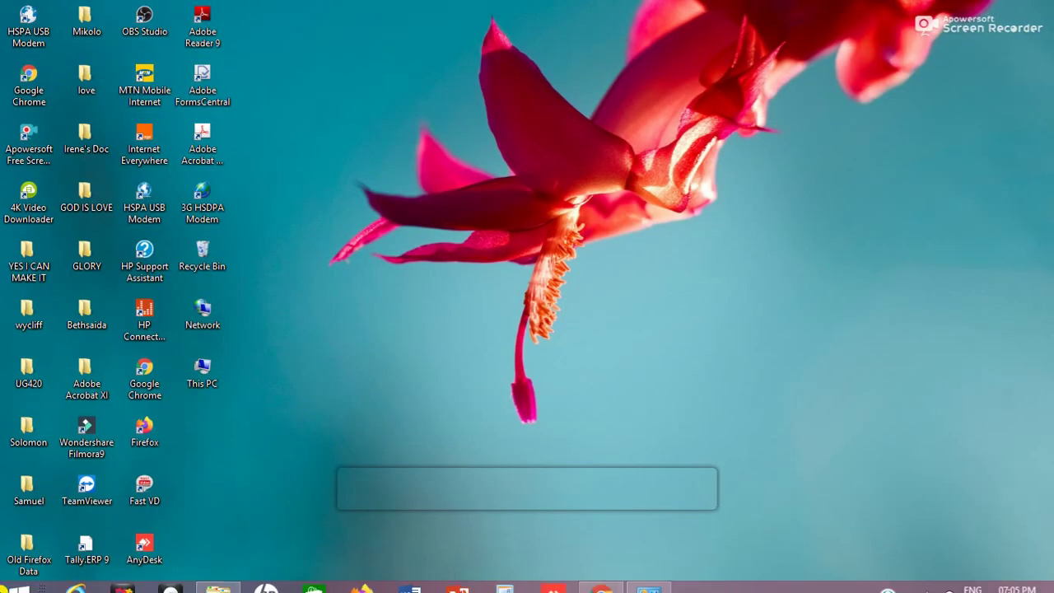
Try to open the prefetch folder with the Run command PERFETCH and dismiss the resulting message.
right_click(18, 581)
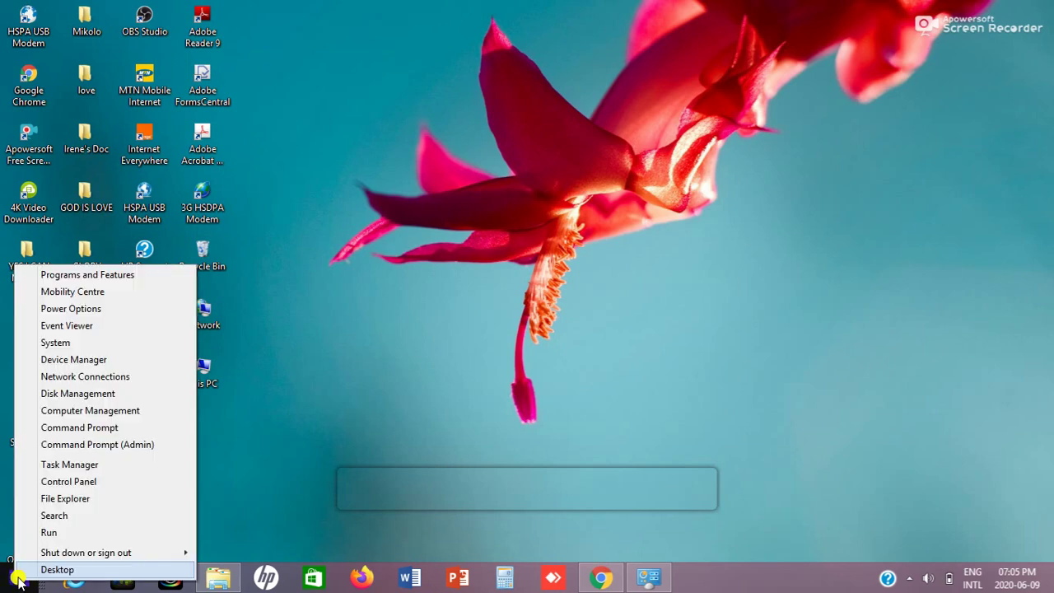
click(48, 533)
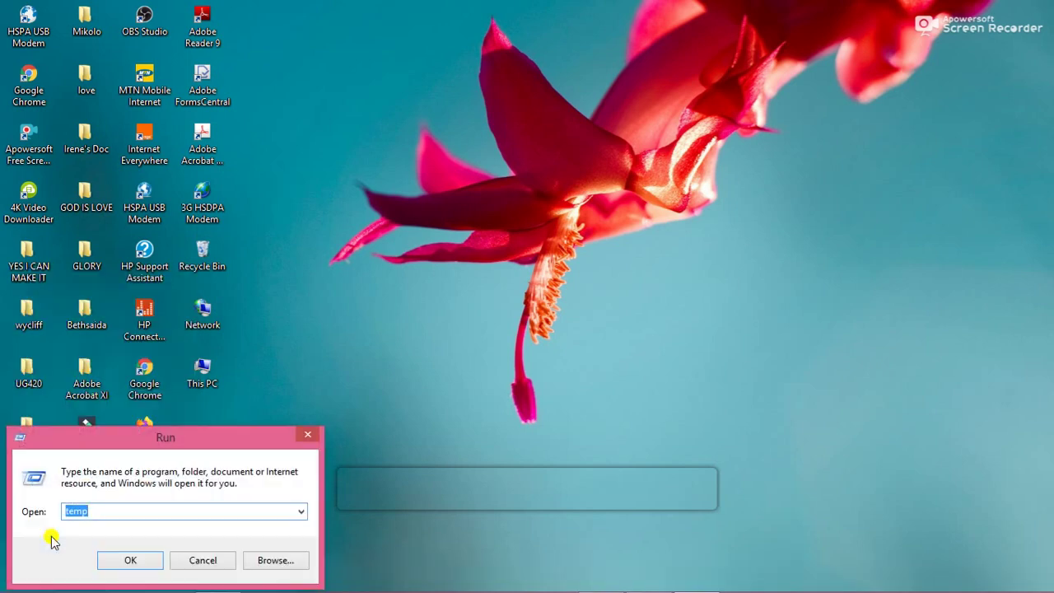
text(PERFETCH)
click(112, 560)
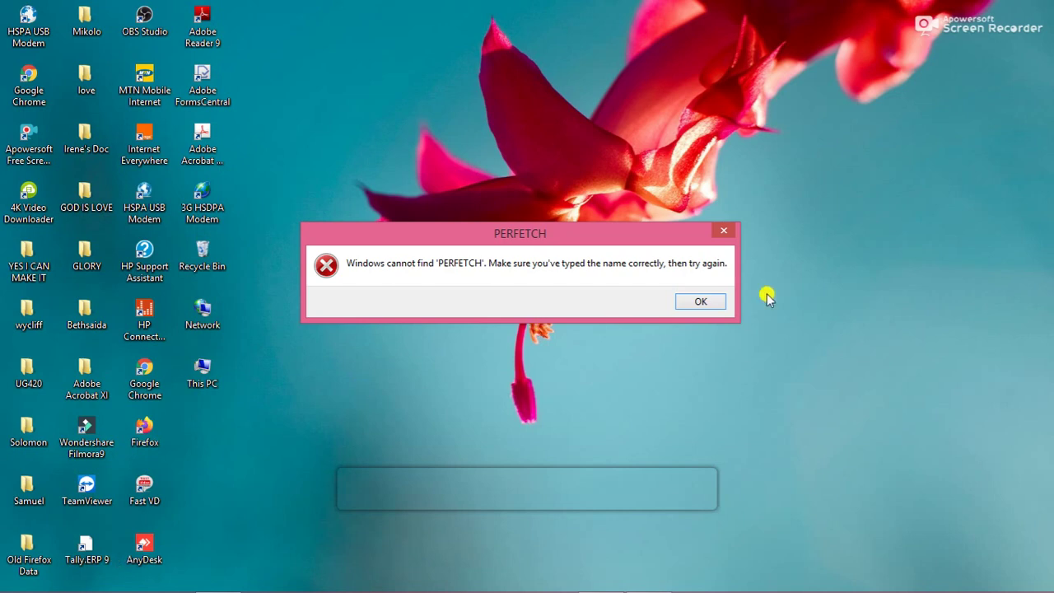
click(704, 301)
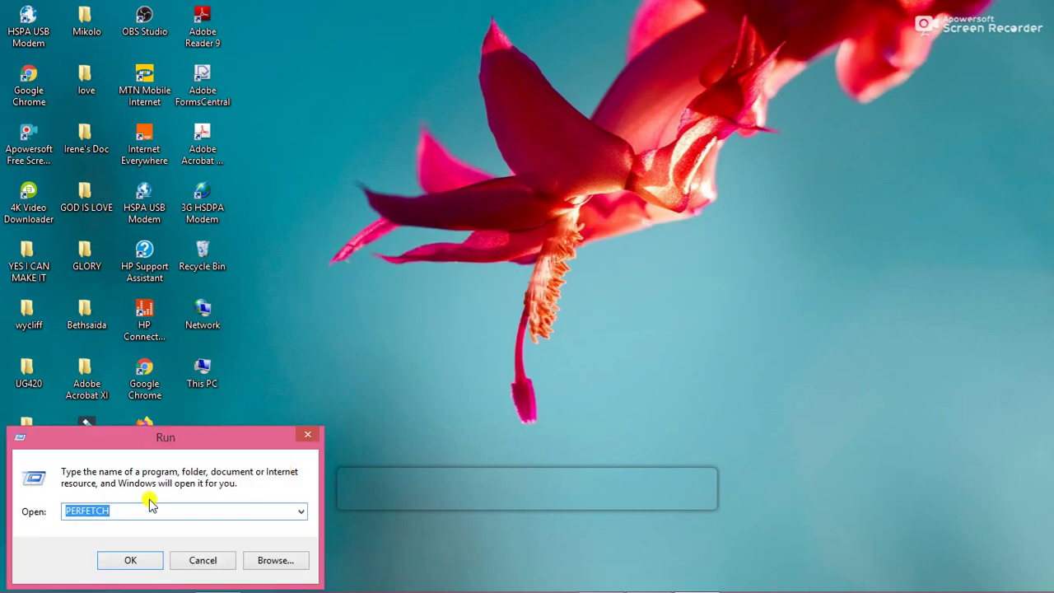
Retry opening the prefetch folder with the command entered in lowercase as perfetch.
text(per)
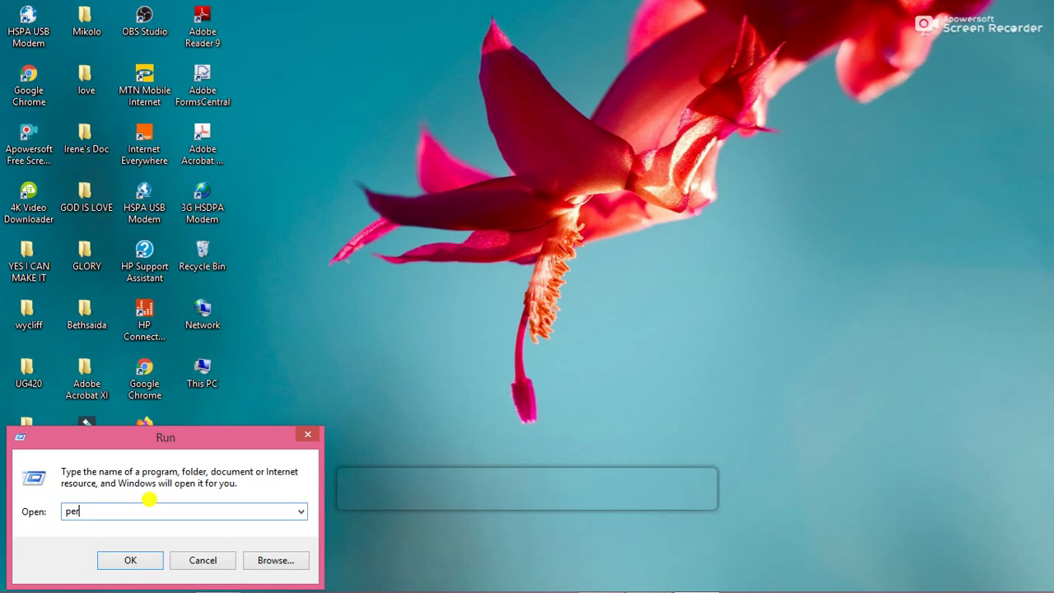
text(fetch)
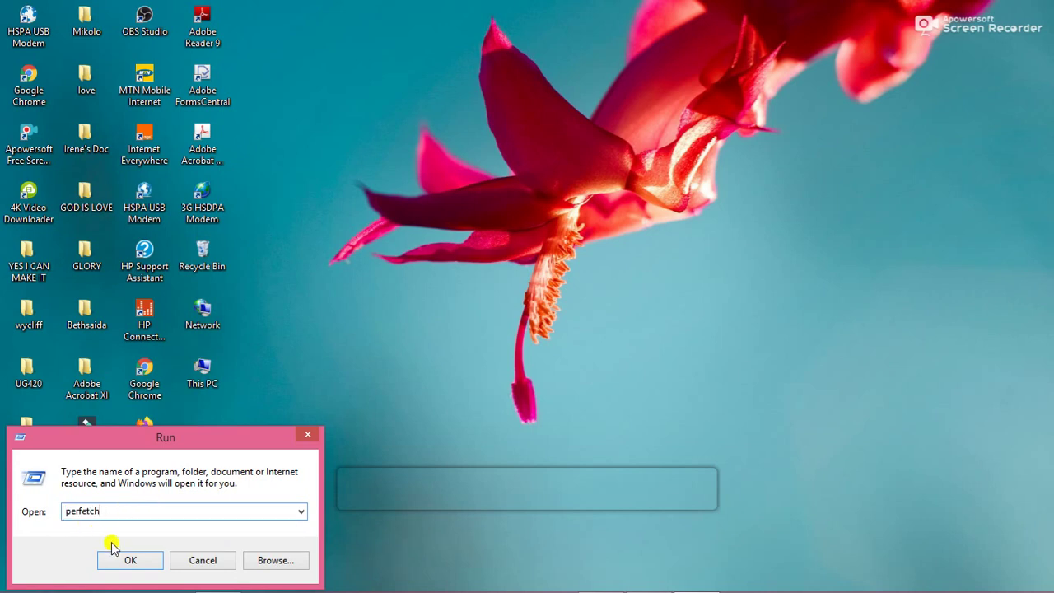
click(119, 558)
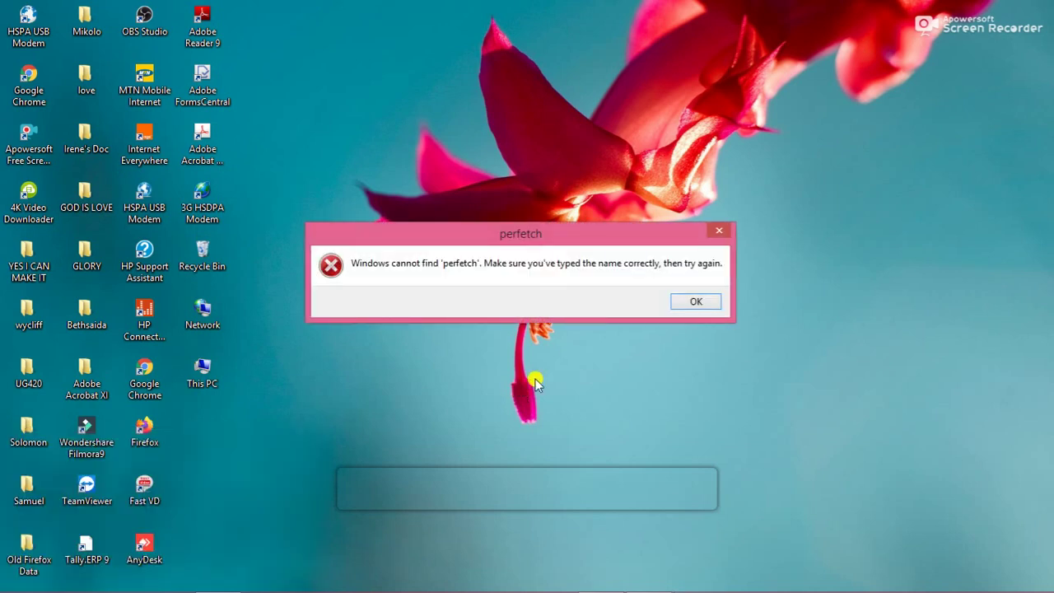
Open the Prefetch folder with the Run command prefetch, allow permanent access to it, and clear its contents before closing the window.
click(699, 303)
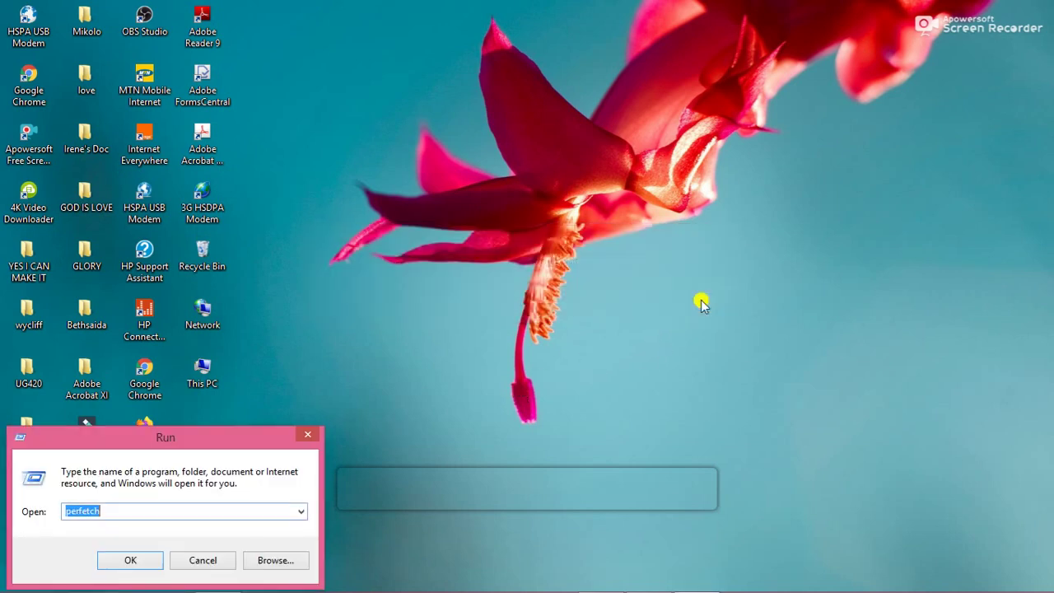
click(301, 512)
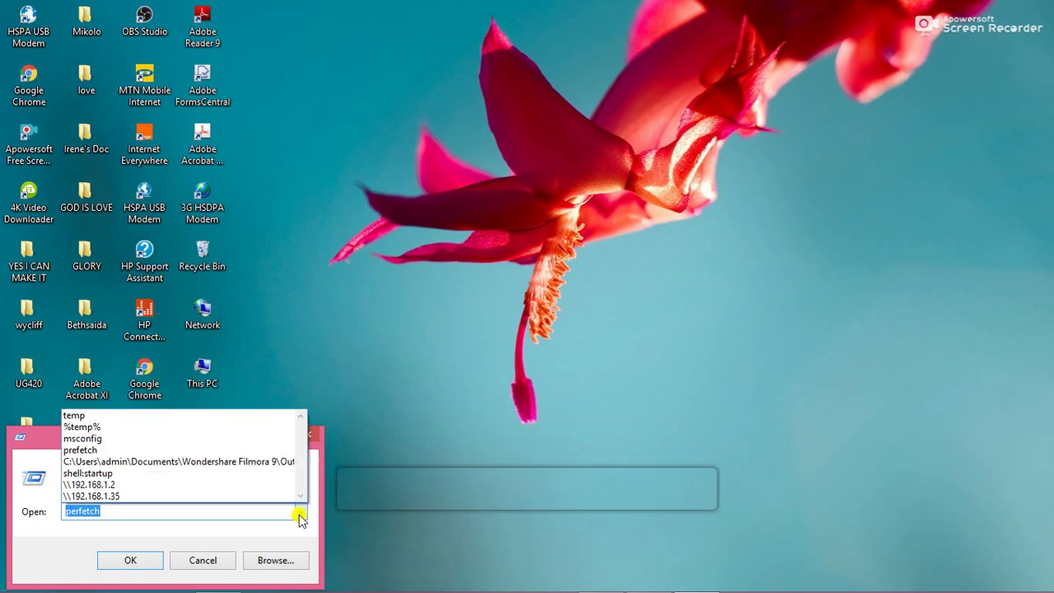
click(107, 449)
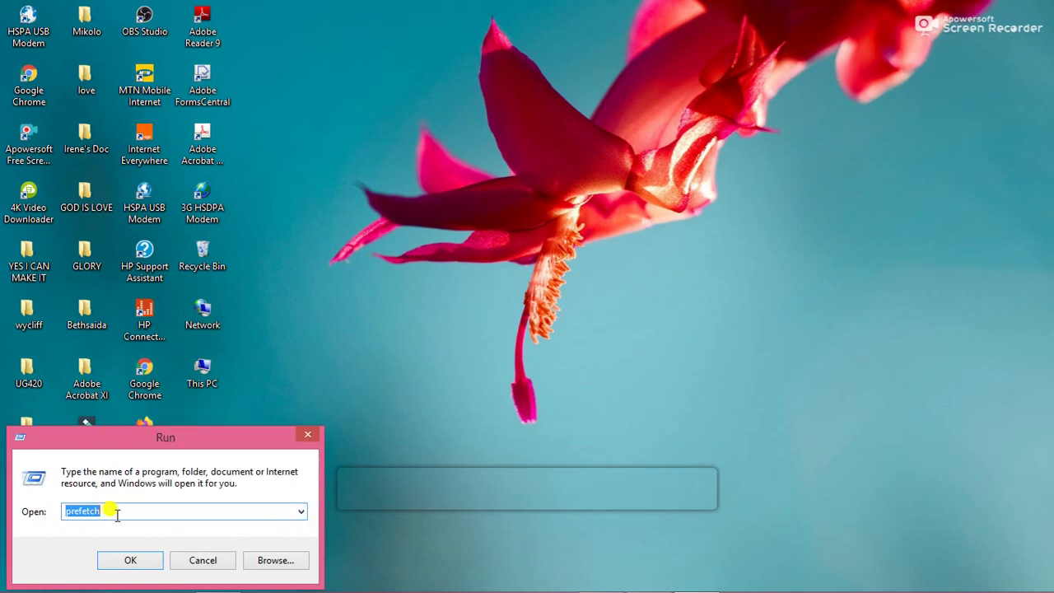
click(127, 560)
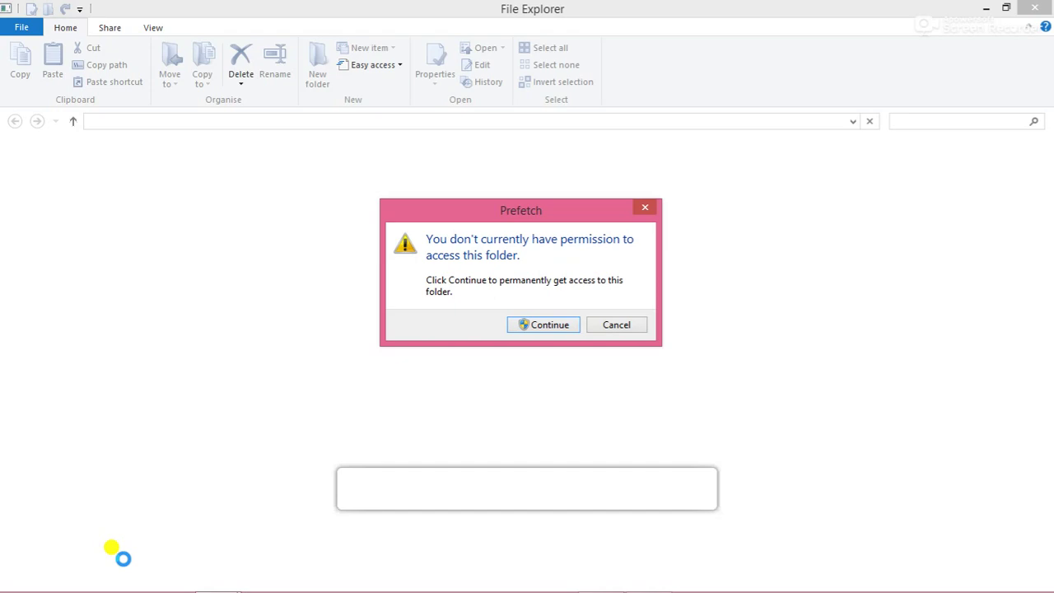
click(562, 323)
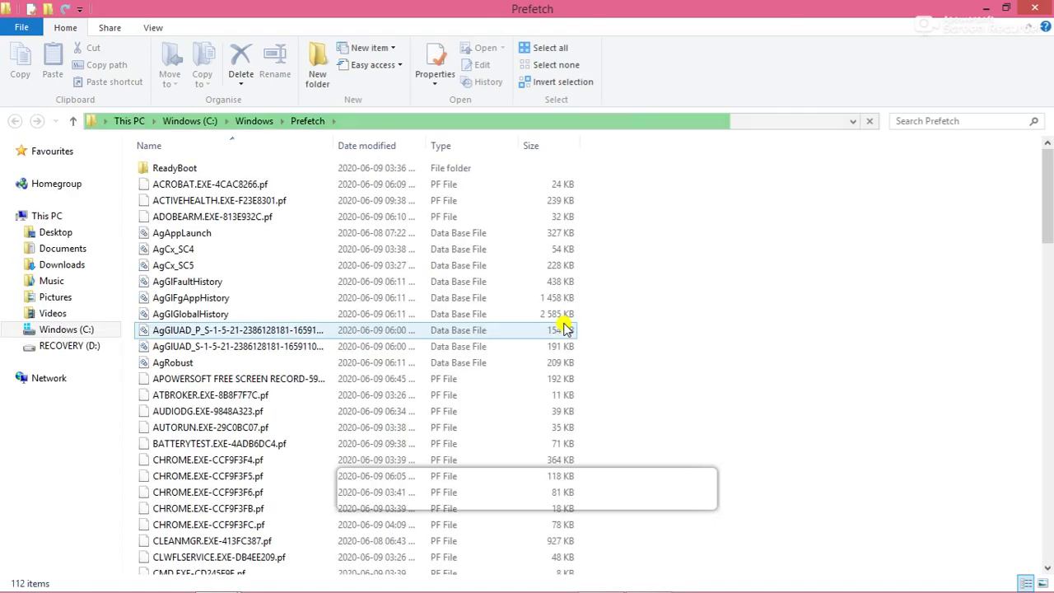
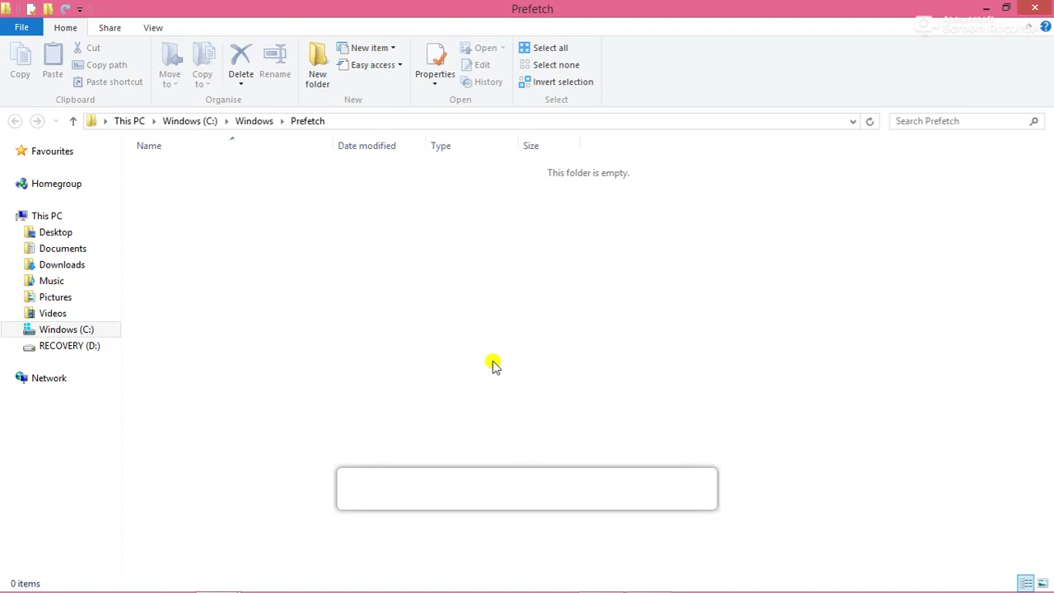
click(1040, 7)
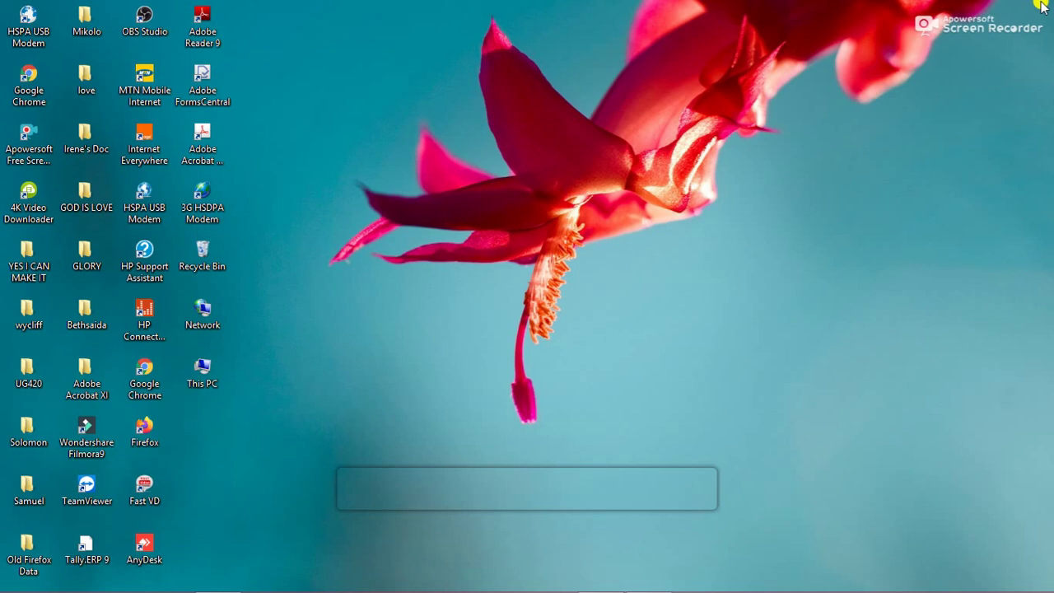
Search Windows for defr and open the Defragment and optimise your drives tool.
mouse_move(218, 585)
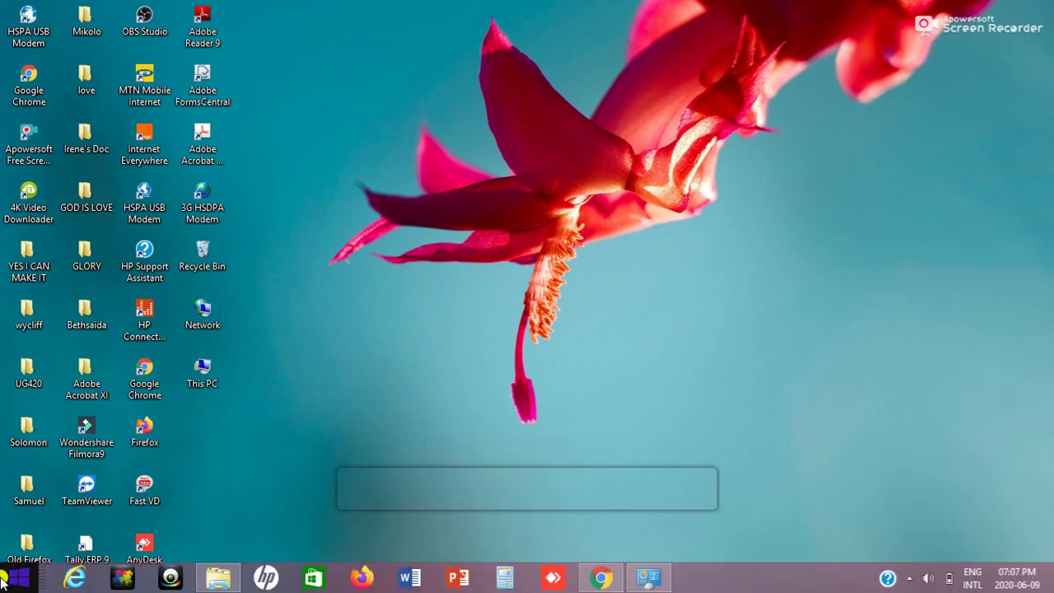
right_click(20, 577)
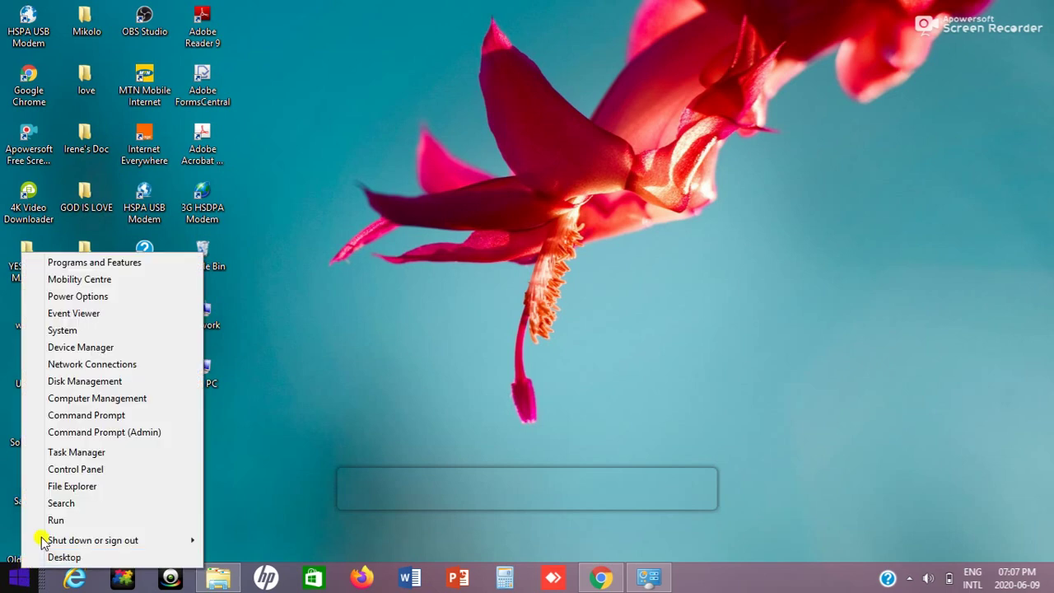
click(80, 503)
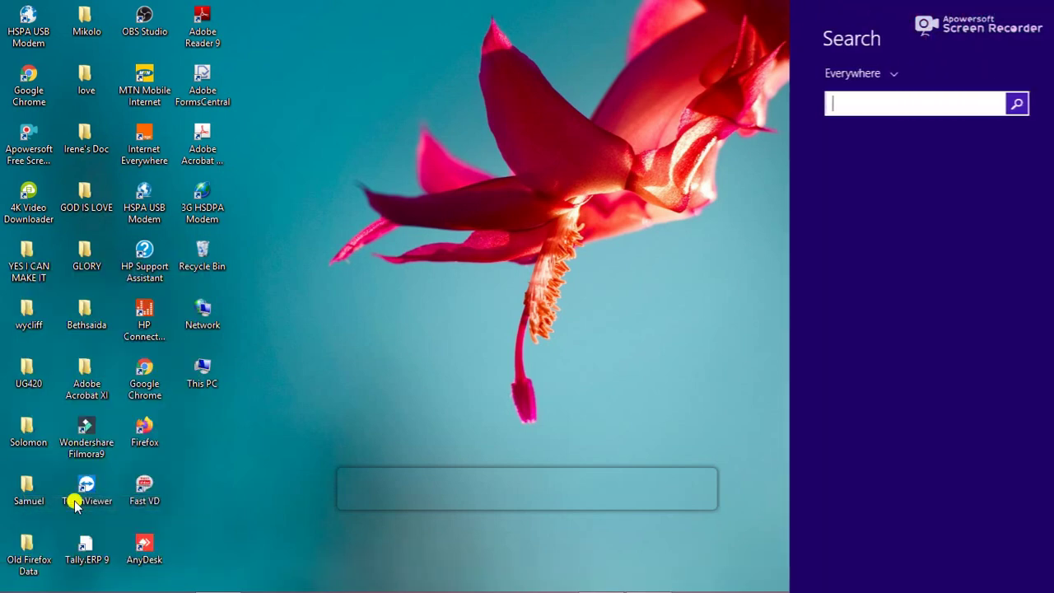
text(defr)
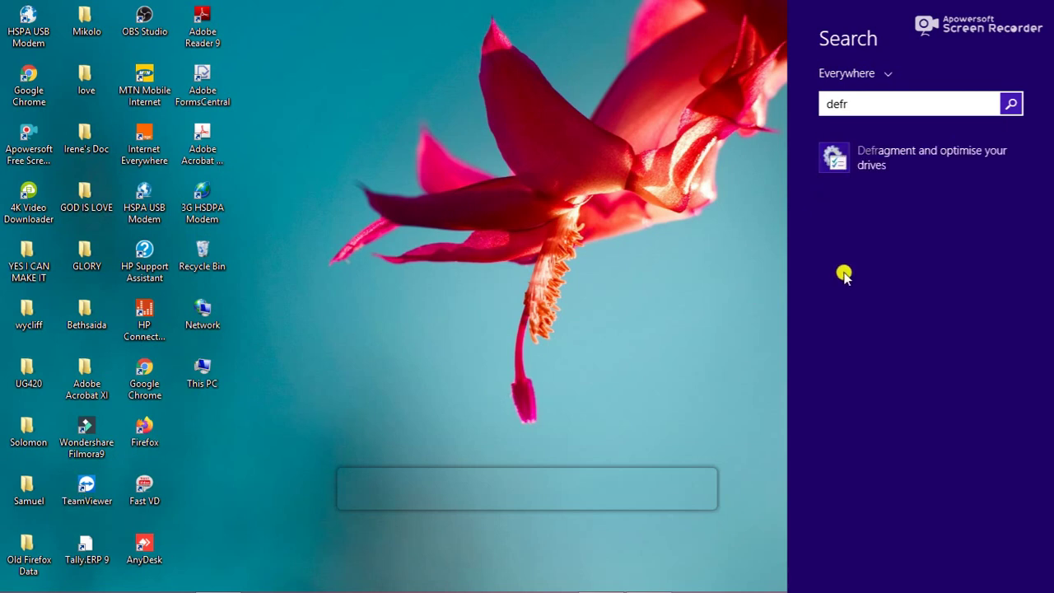
click(924, 164)
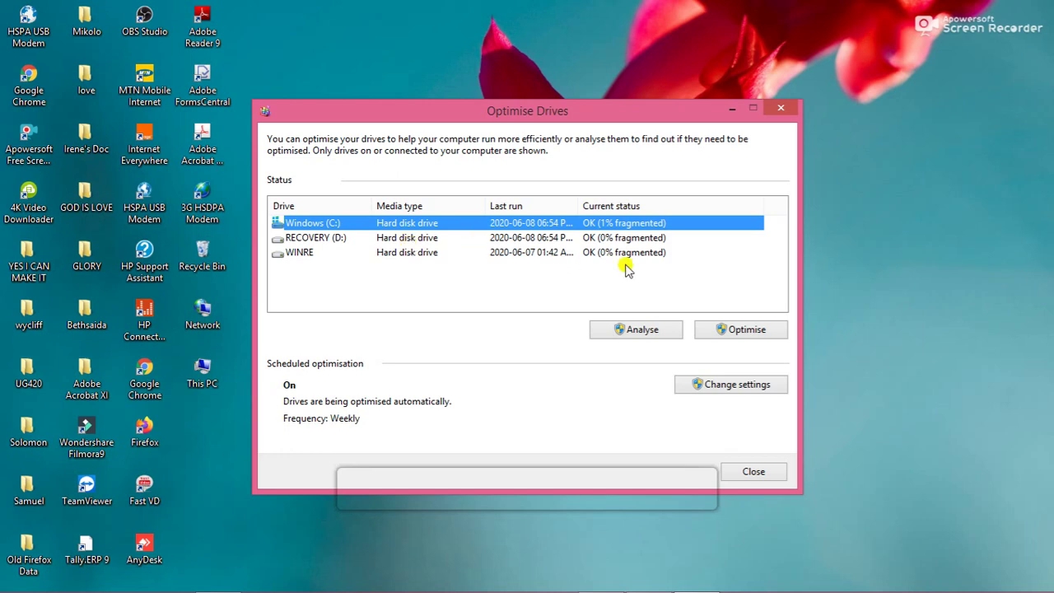
Analyse and optimise the Windows (C:) drive, and close the Optimise Drives window.
click(650, 329)
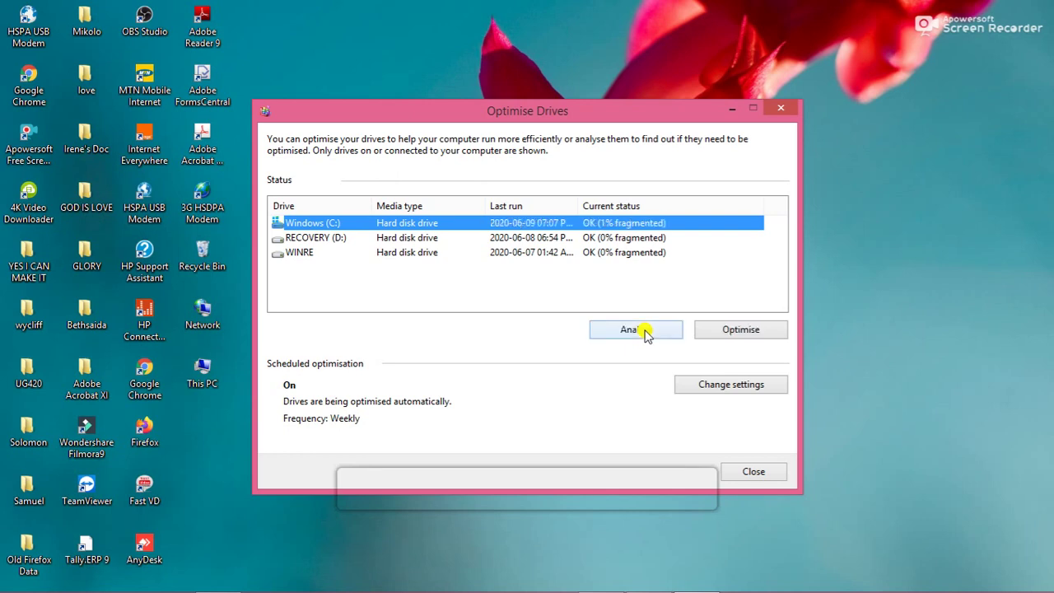
click(761, 332)
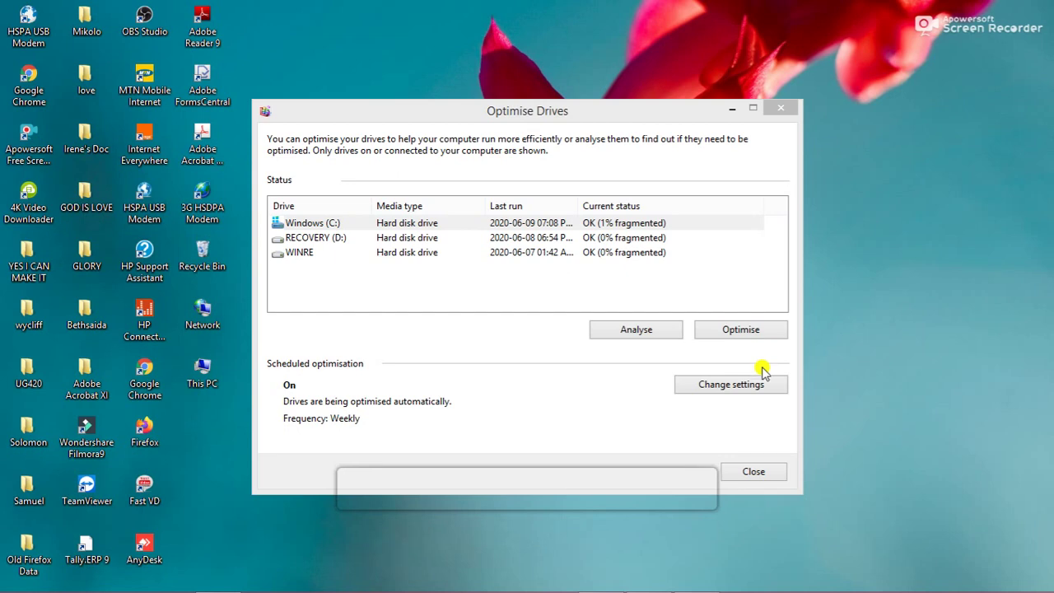
click(752, 471)
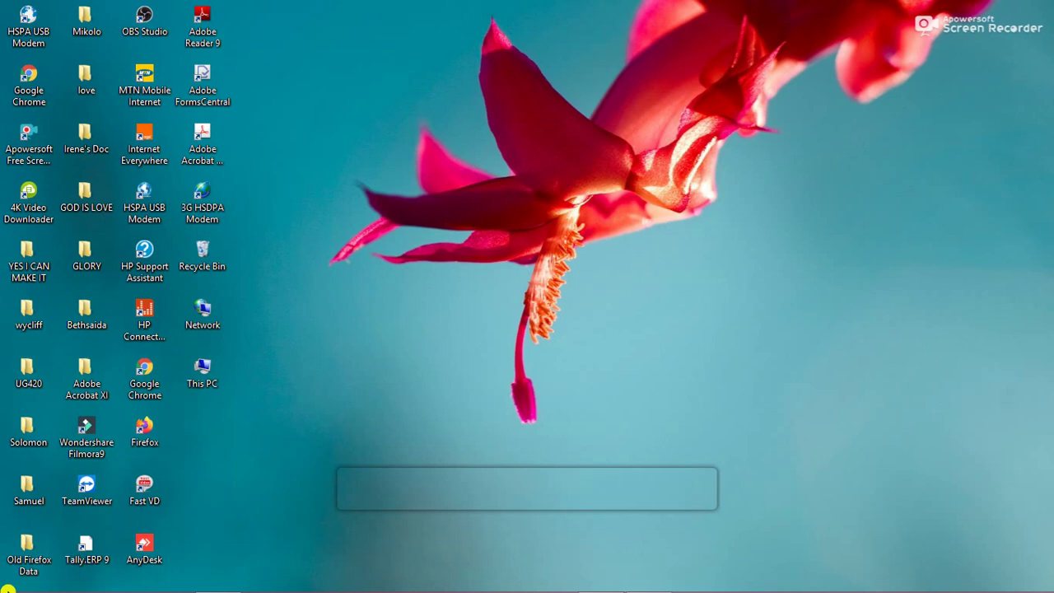
Start Disk Clean-up for the Windows (C:) drive from its properties in This PC.
click(206, 370)
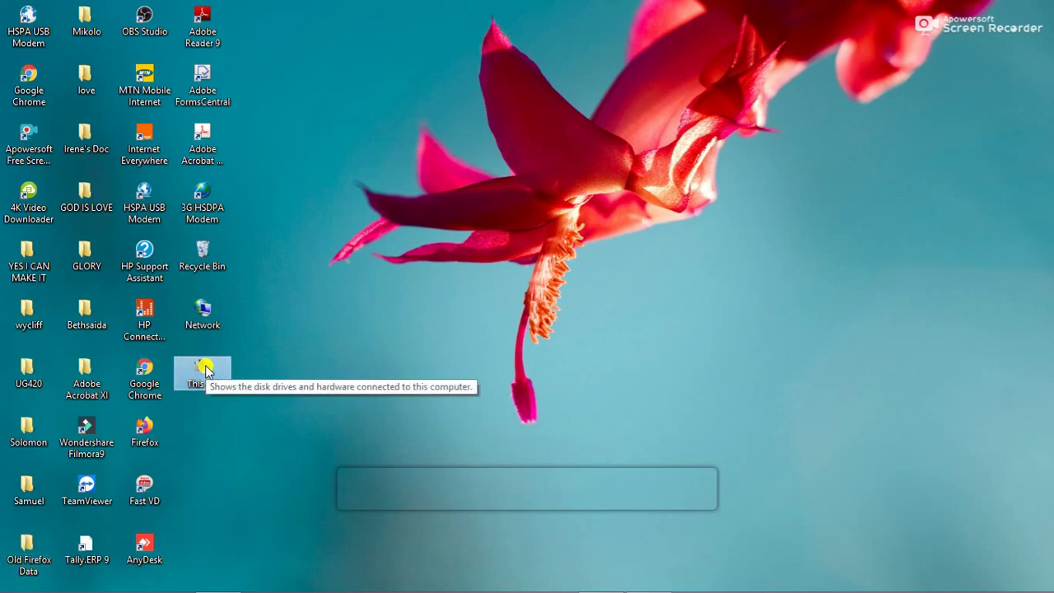
double_click(206, 370)
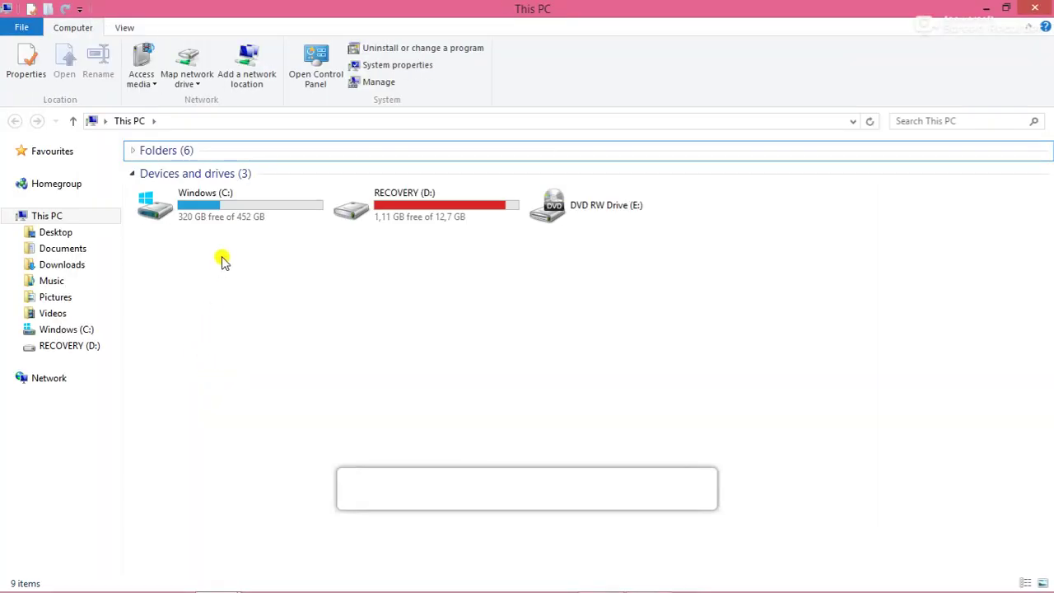
click(243, 214)
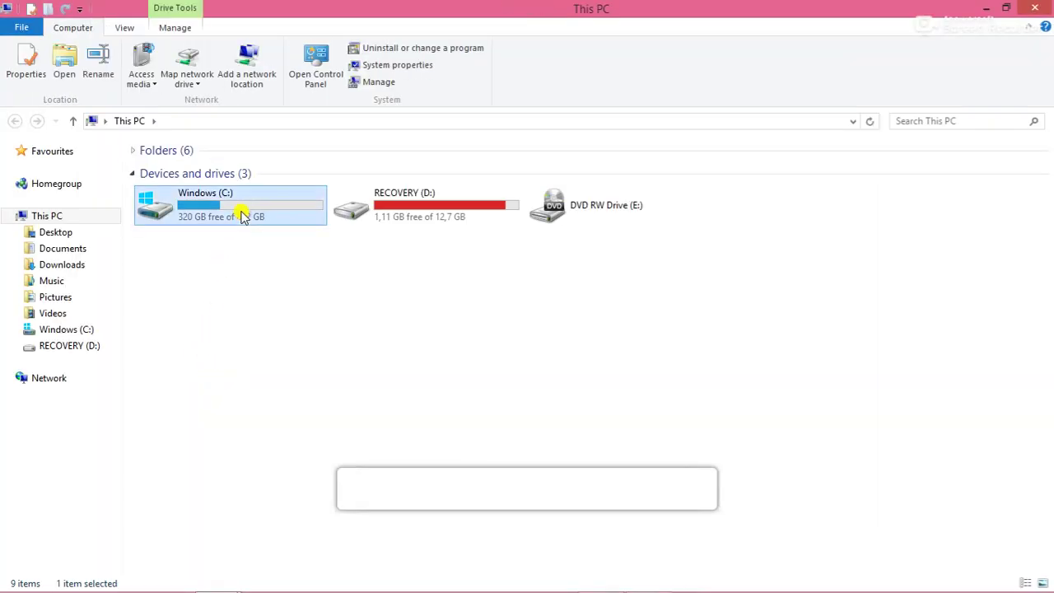
right_click(243, 214)
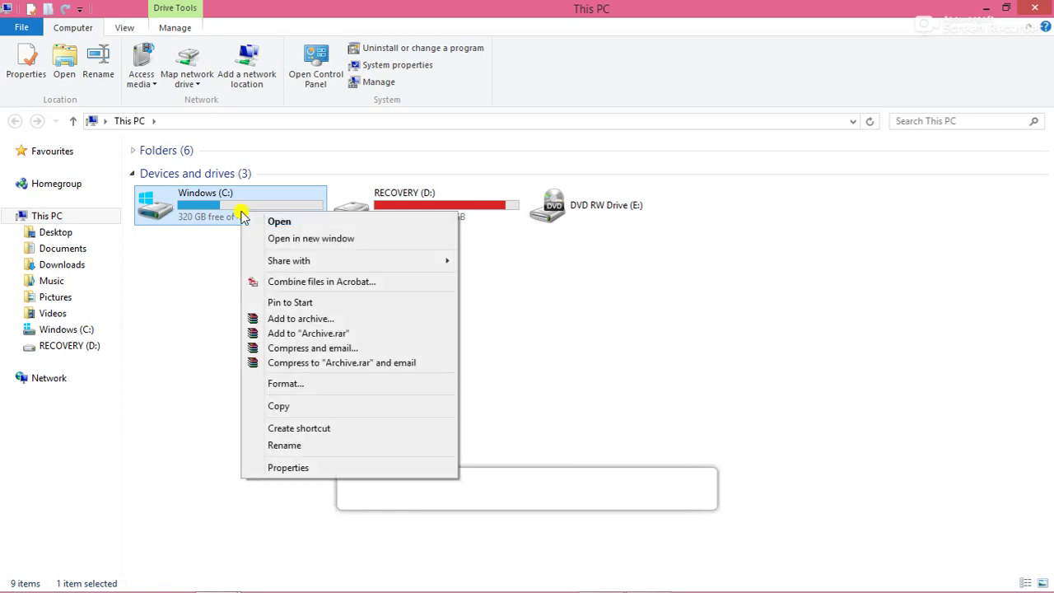
click(294, 467)
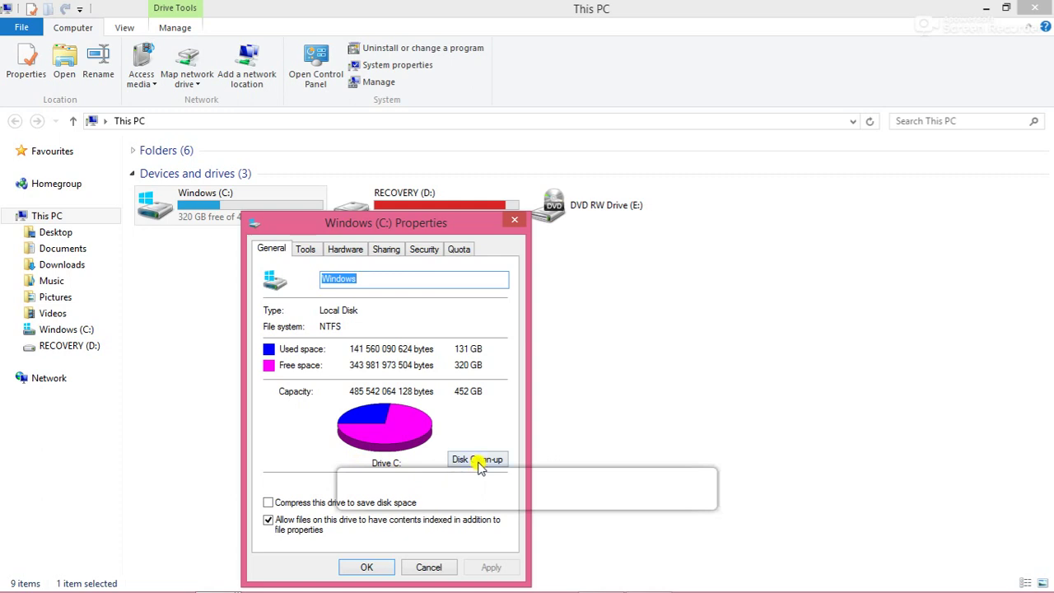
click(478, 462)
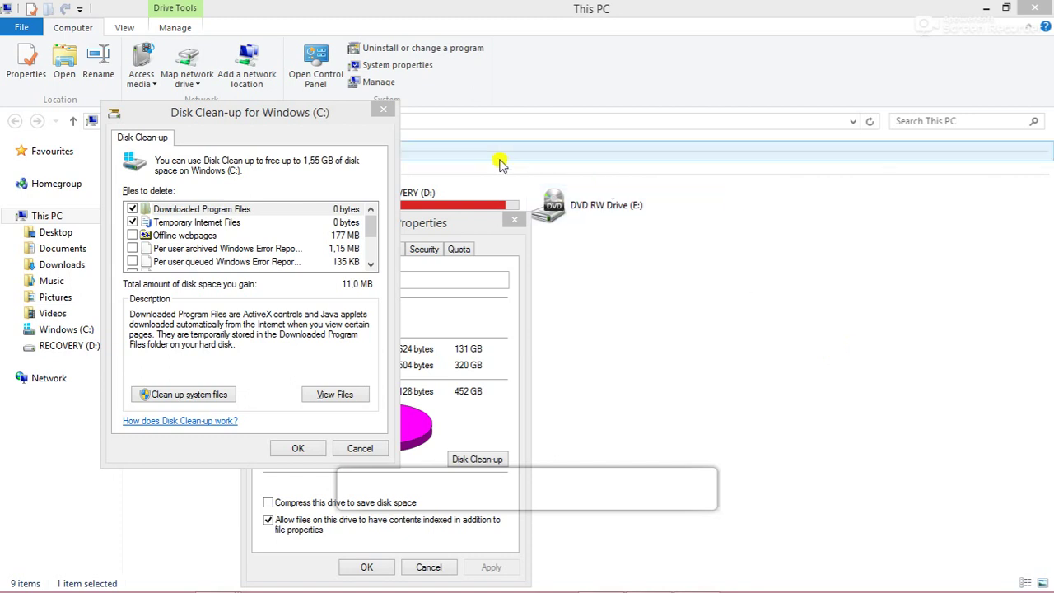
Extend the clean-up to system files, permanently delete the preselected files, and close the drive properties and This PC.
click(180, 395)
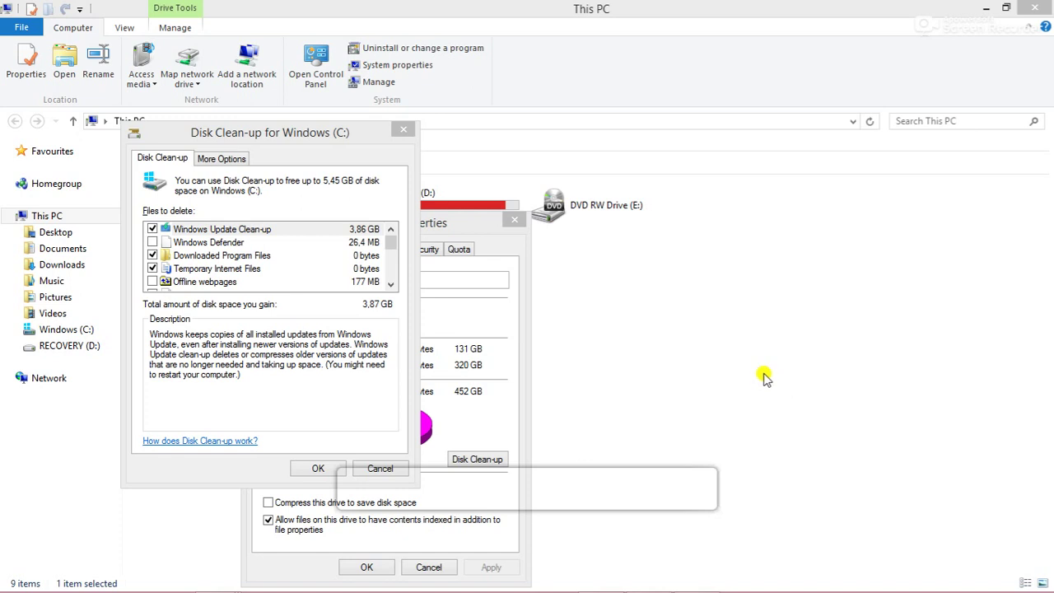
click(319, 468)
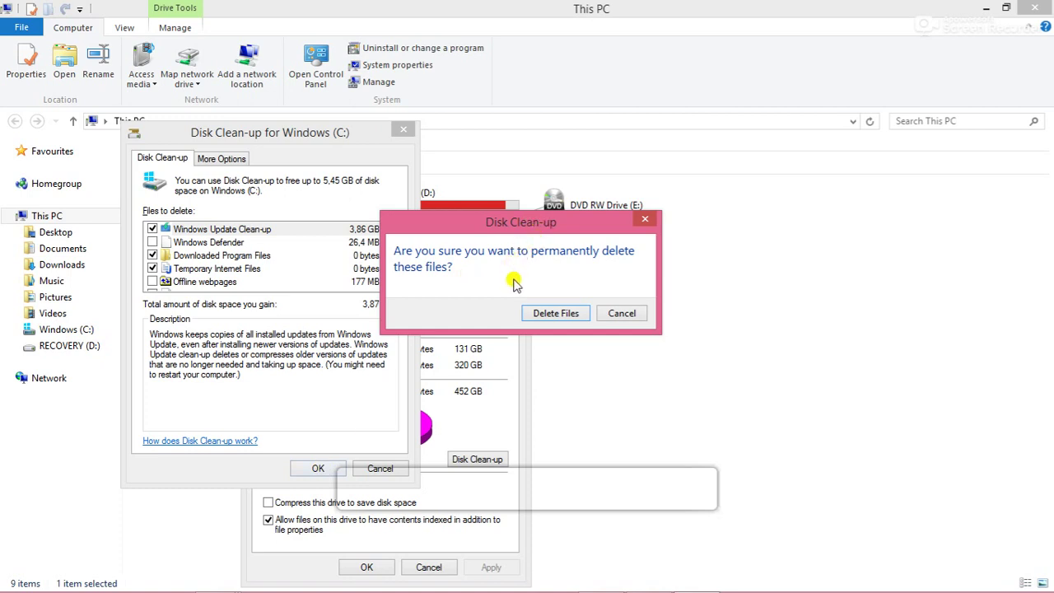
click(550, 314)
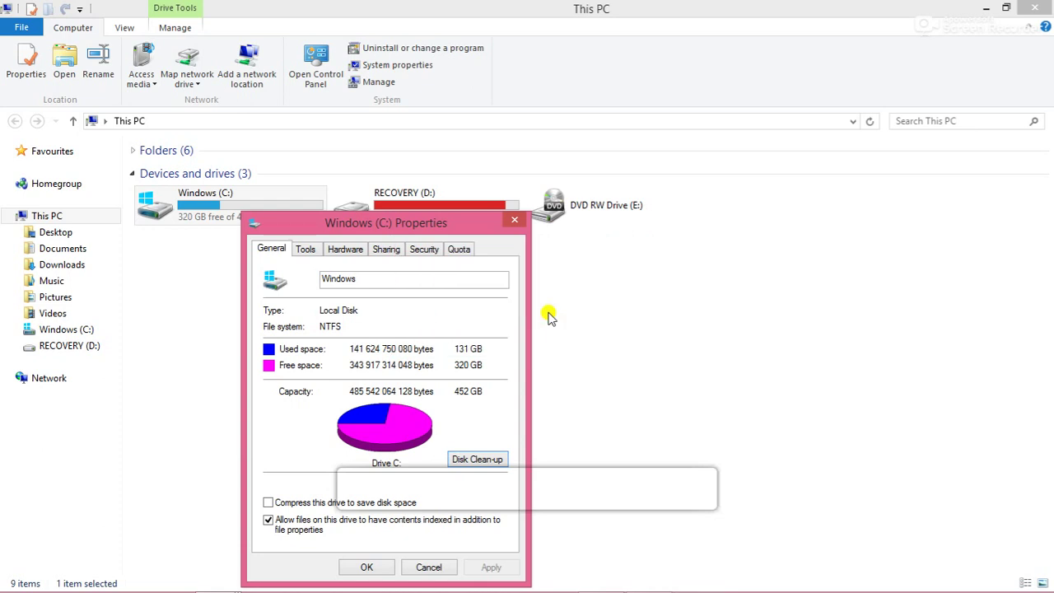
click(362, 568)
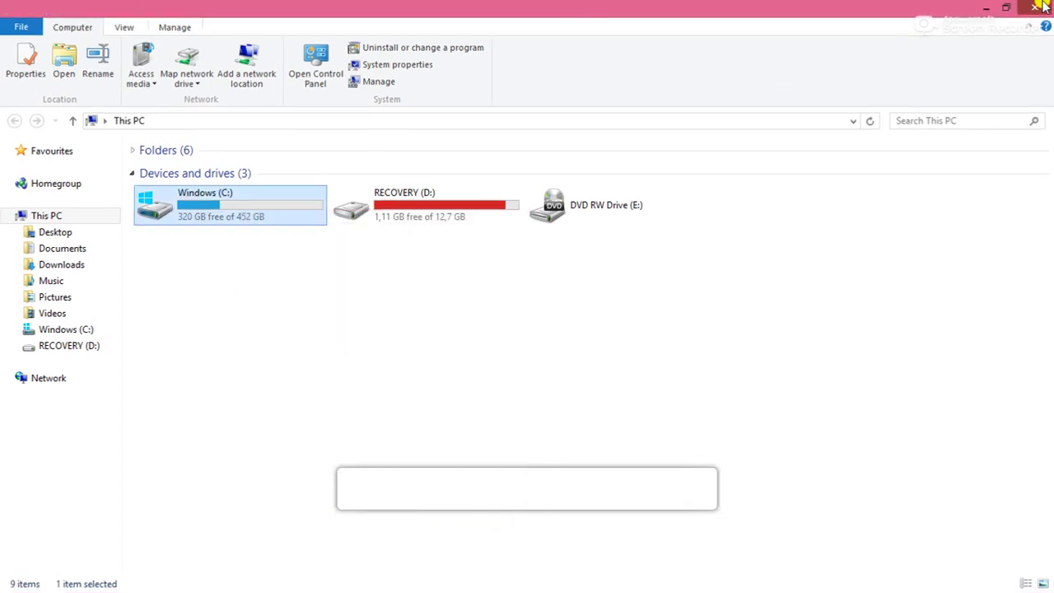
click(1036, 8)
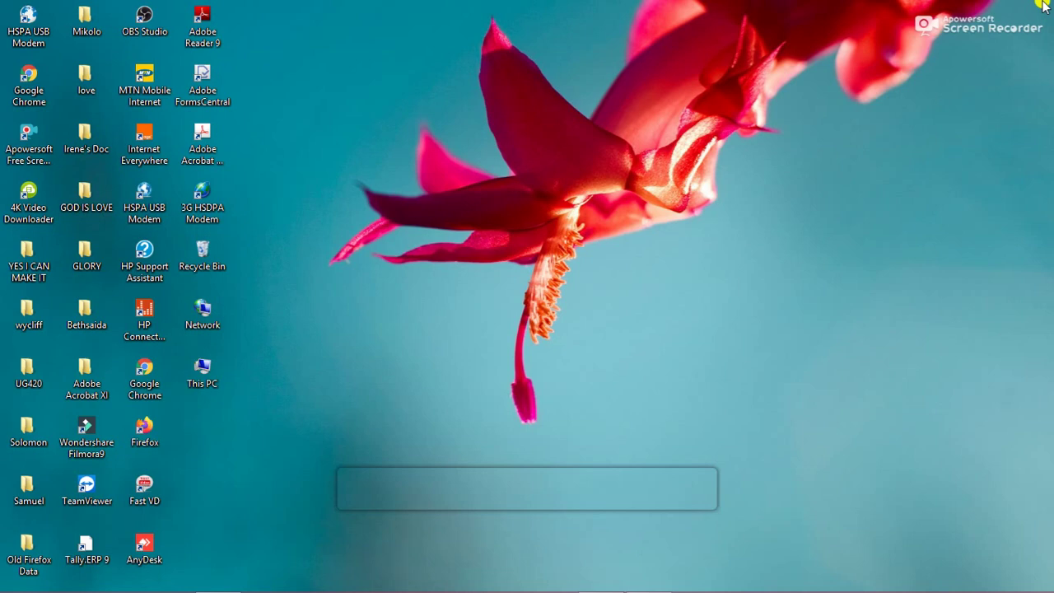
Open Task Manager and show its list of start-up programs.
mouse_move(593, 586)
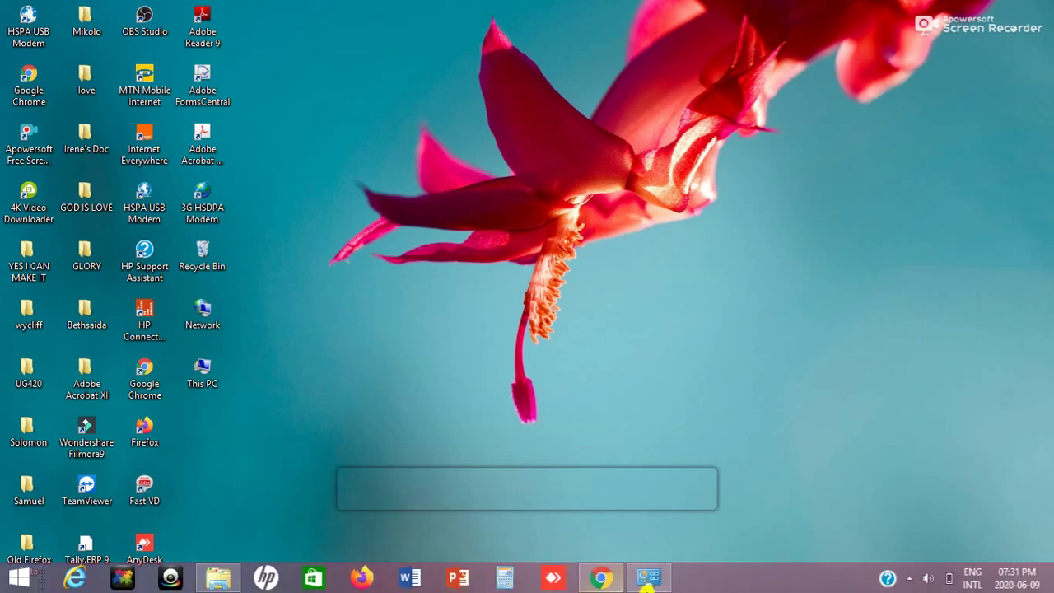
right_click(734, 573)
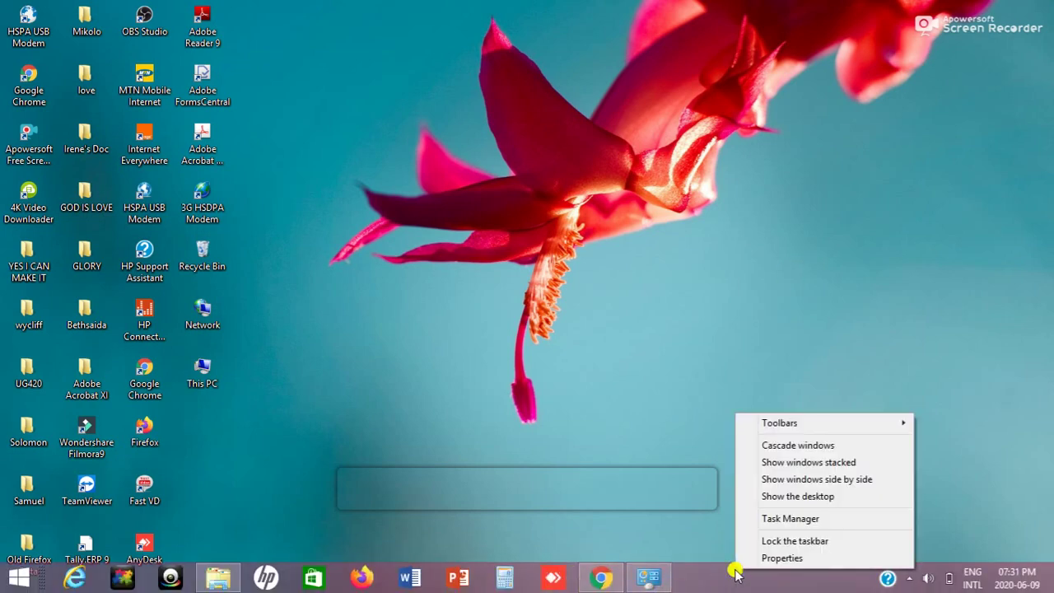
click(721, 579)
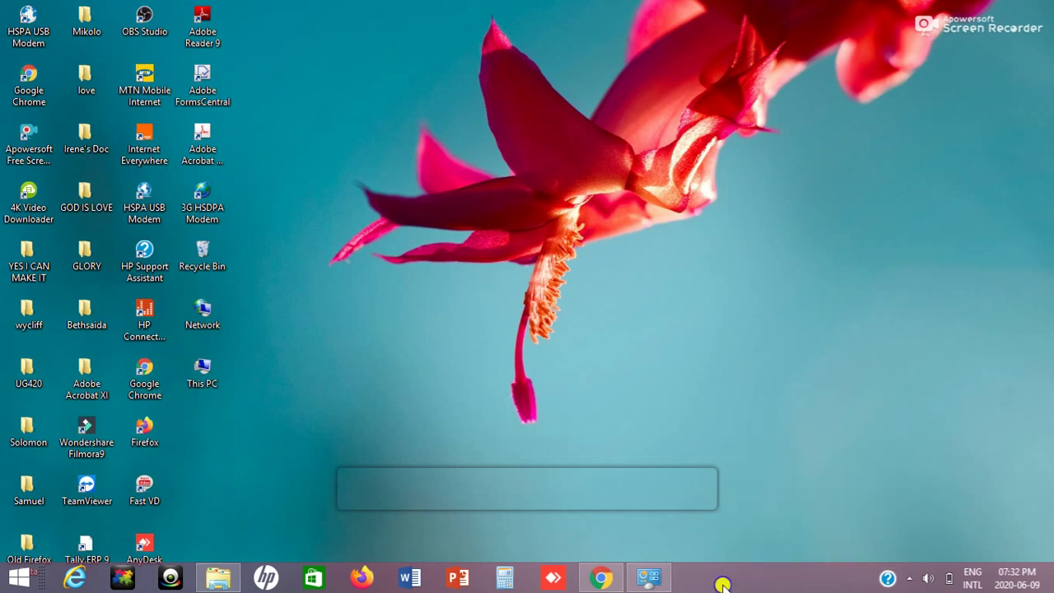
right_click(721, 582)
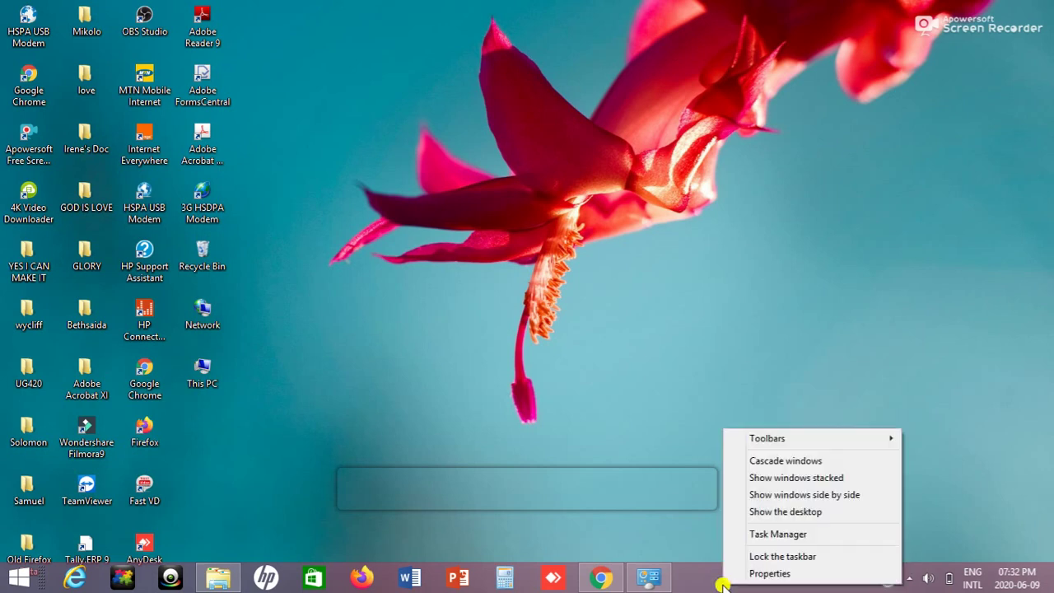
click(775, 536)
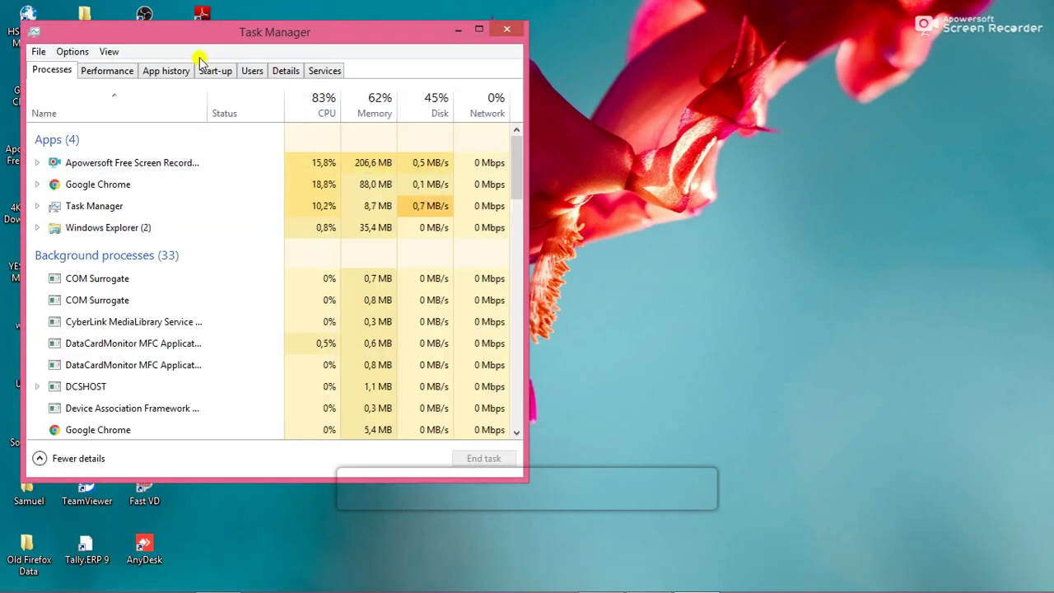
click(209, 71)
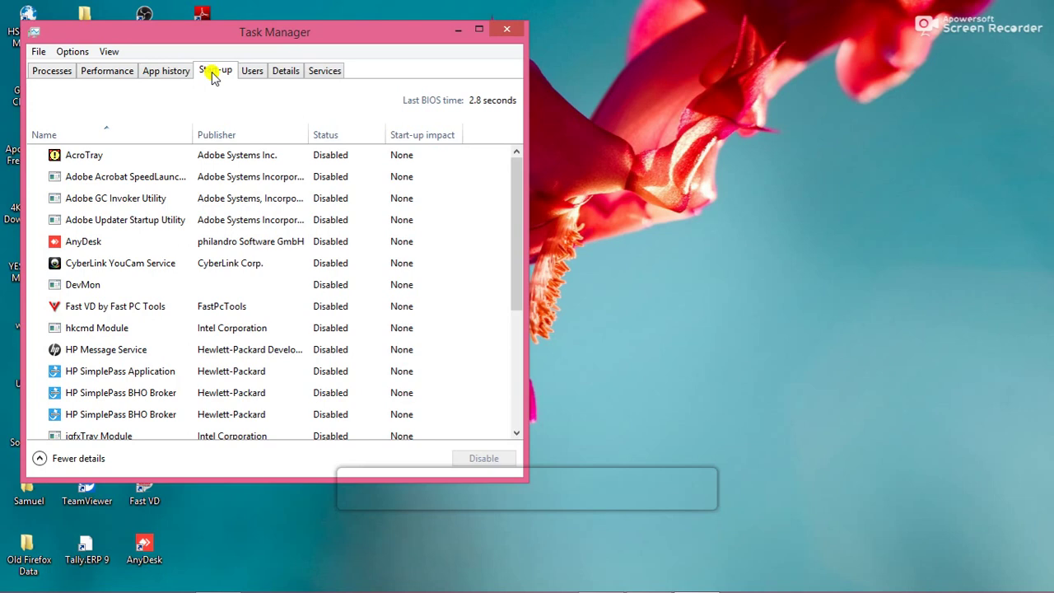
Enable the AcroTray start-up program, disable it again, and close Task Manager.
click(330, 159)
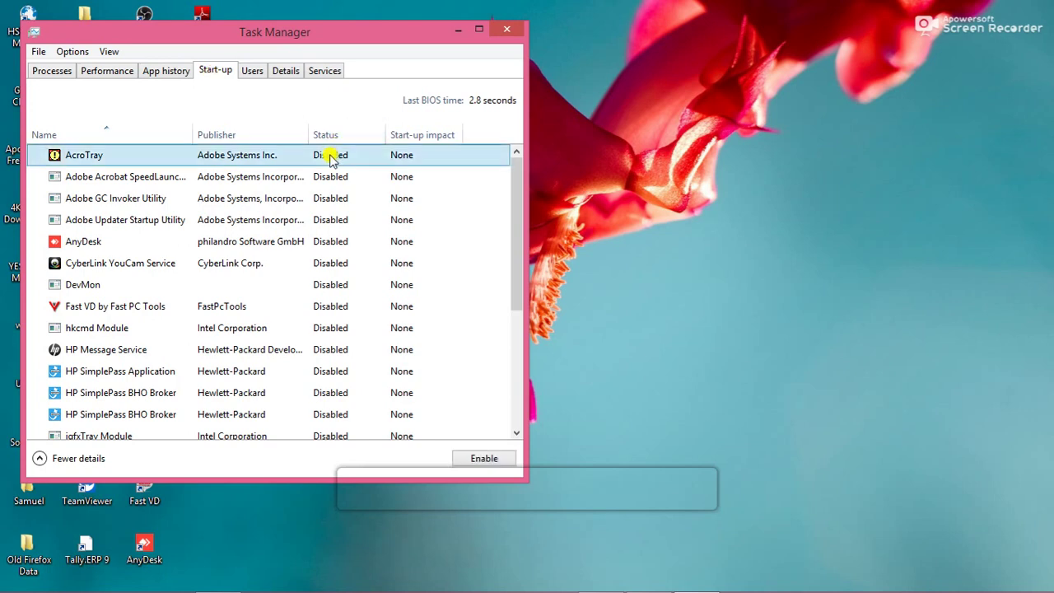
right_click(330, 159)
click(364, 163)
click(473, 458)
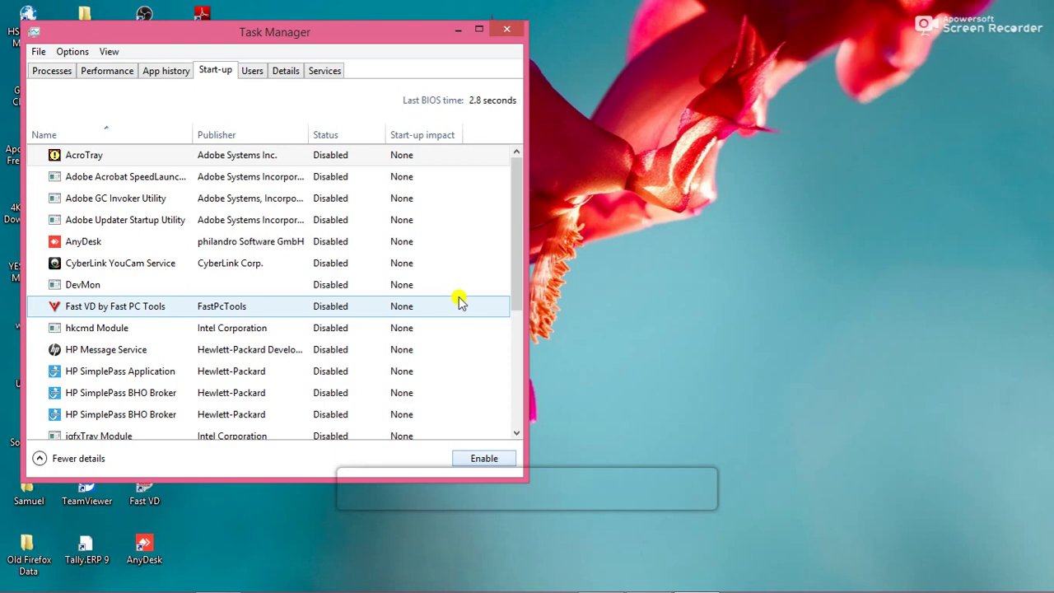
click(507, 29)
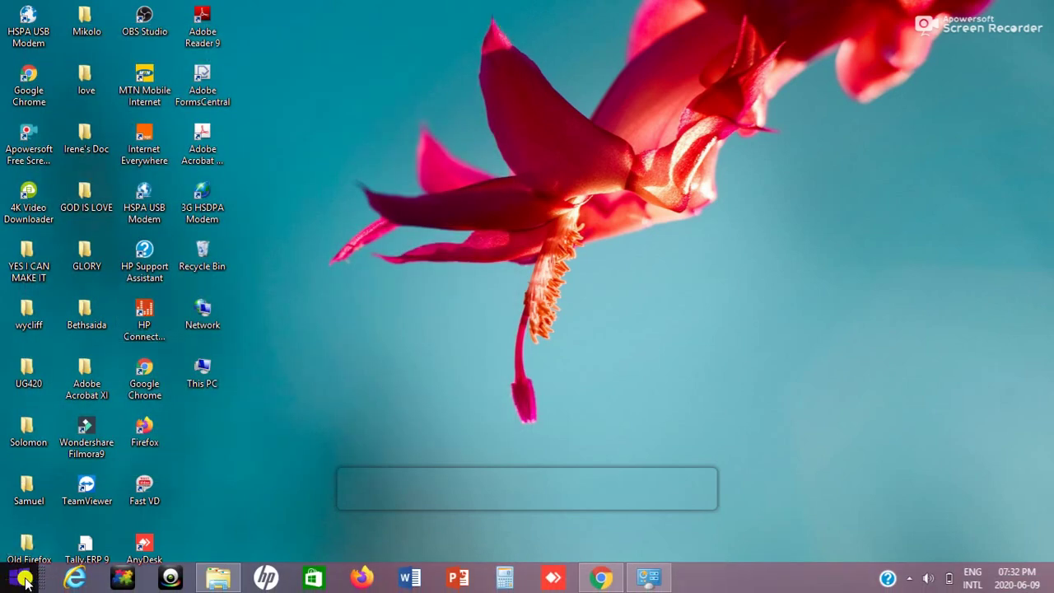
Run msconfig to open System Configuration, switch the startup selection to Normal startup, and return it to Selective startup.
right_click(25, 581)
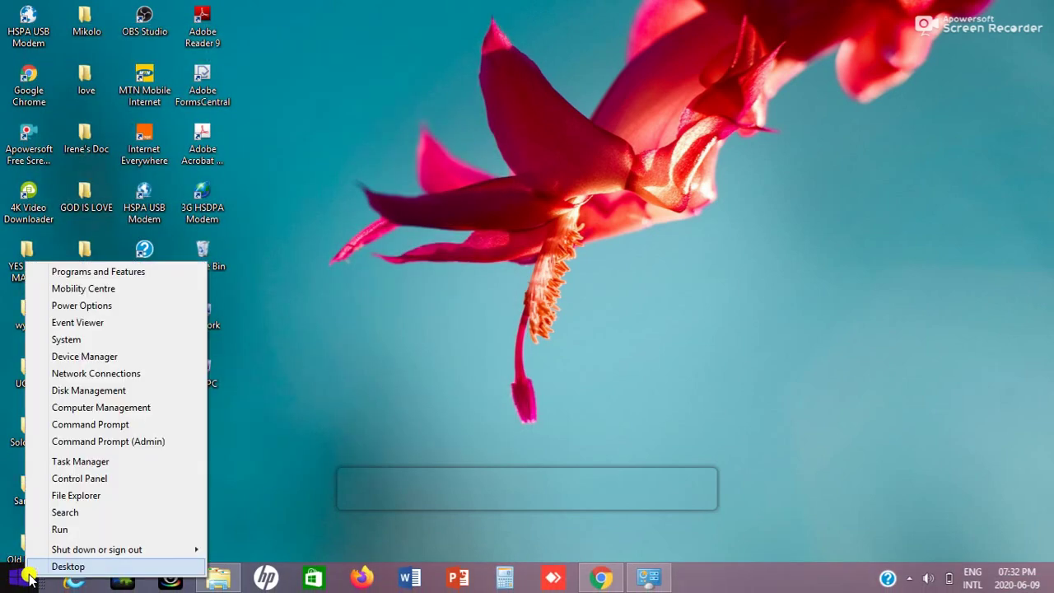
click(58, 532)
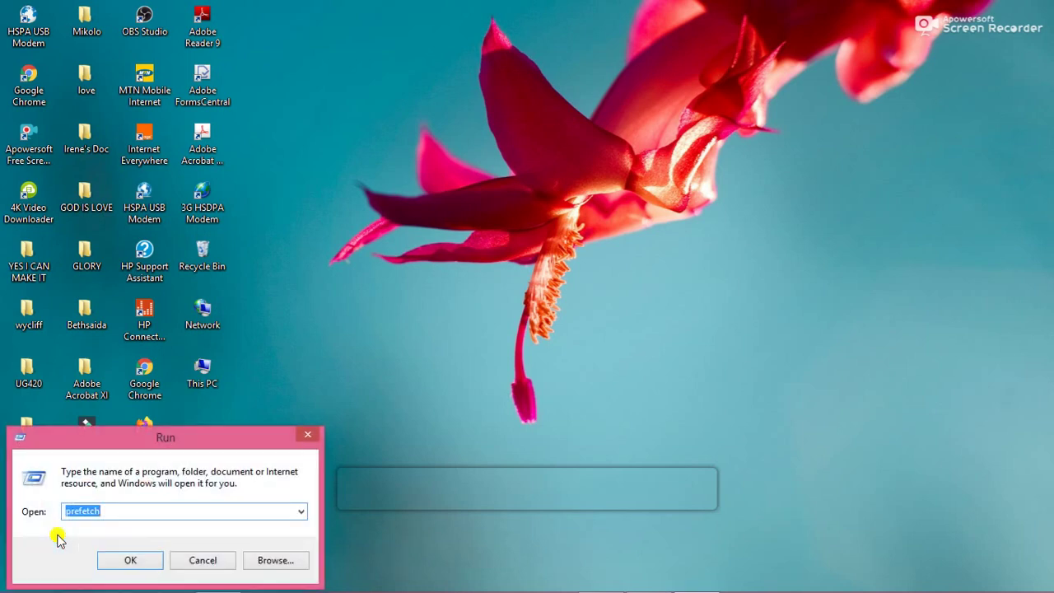
text(msconfig)
click(118, 560)
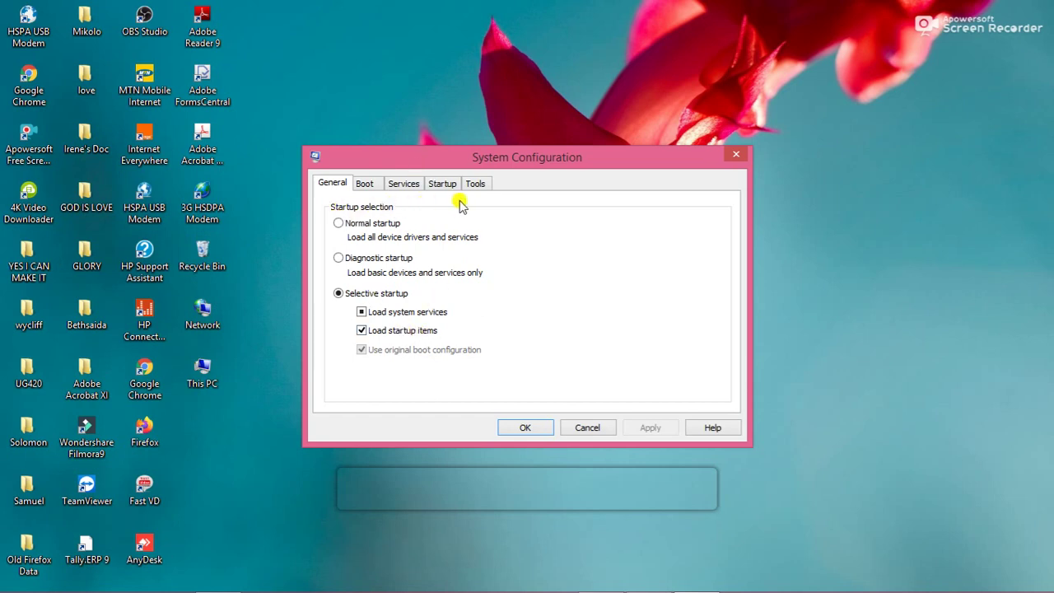
click(338, 224)
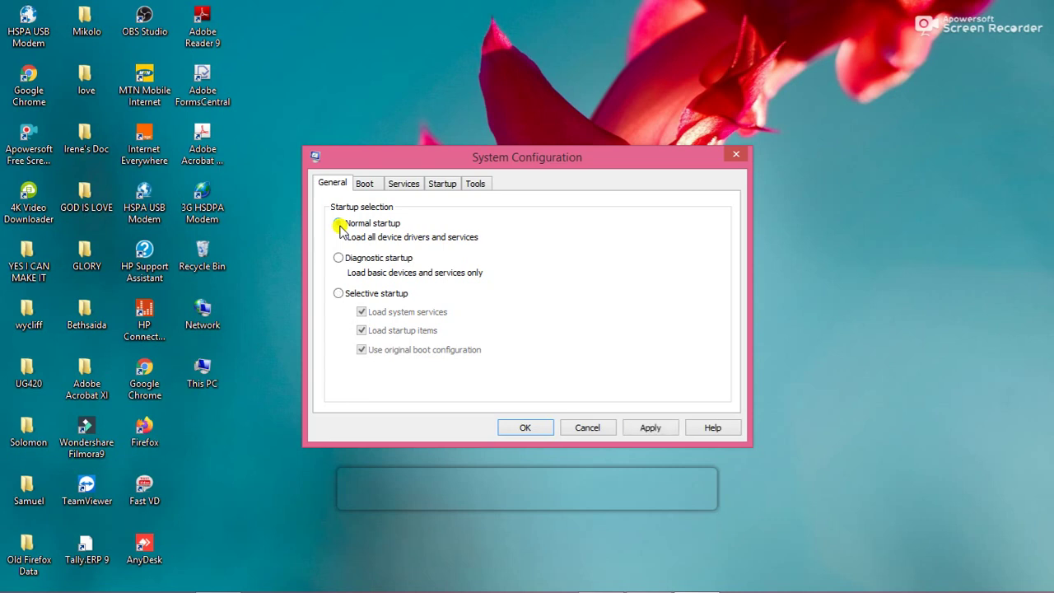
click(338, 294)
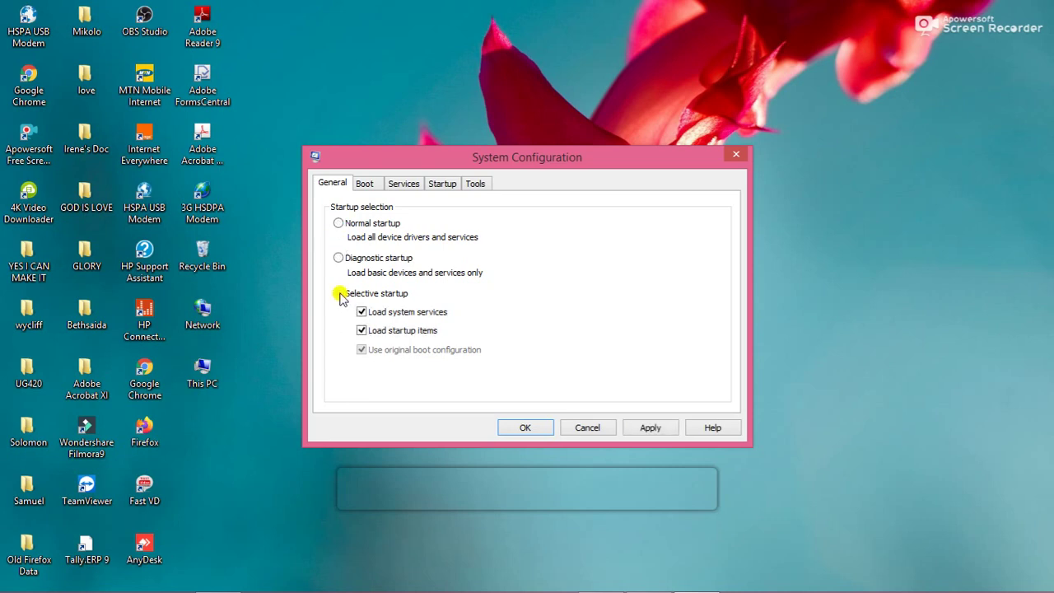
Show the services in System Configuration, hide all Microsoft services, and review the remaining list.
click(407, 186)
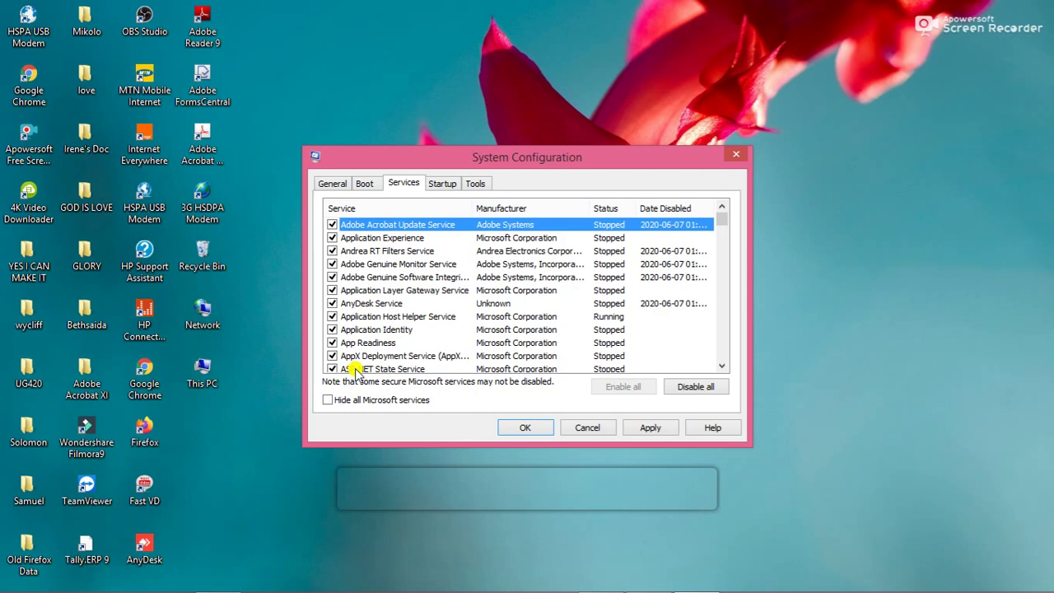
click(328, 402)
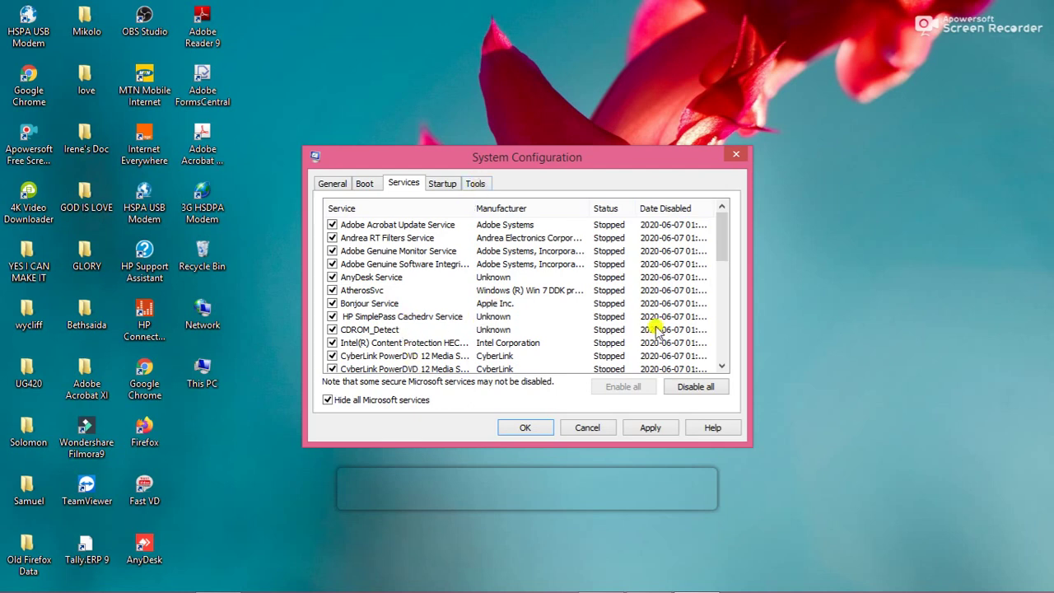
scroll(718, 352, down, 7)
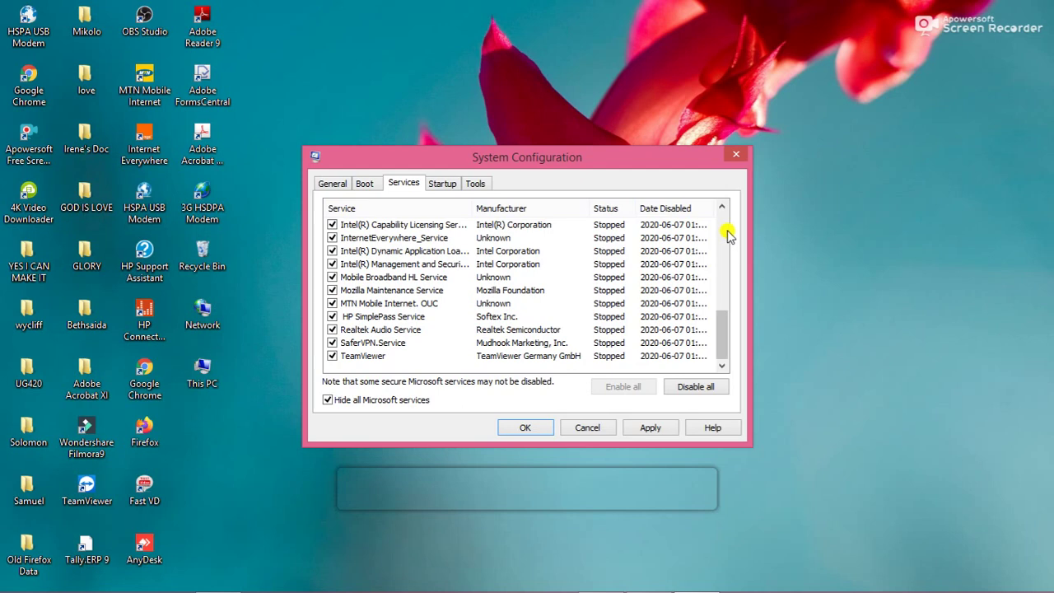
scroll(726, 238, up, 7)
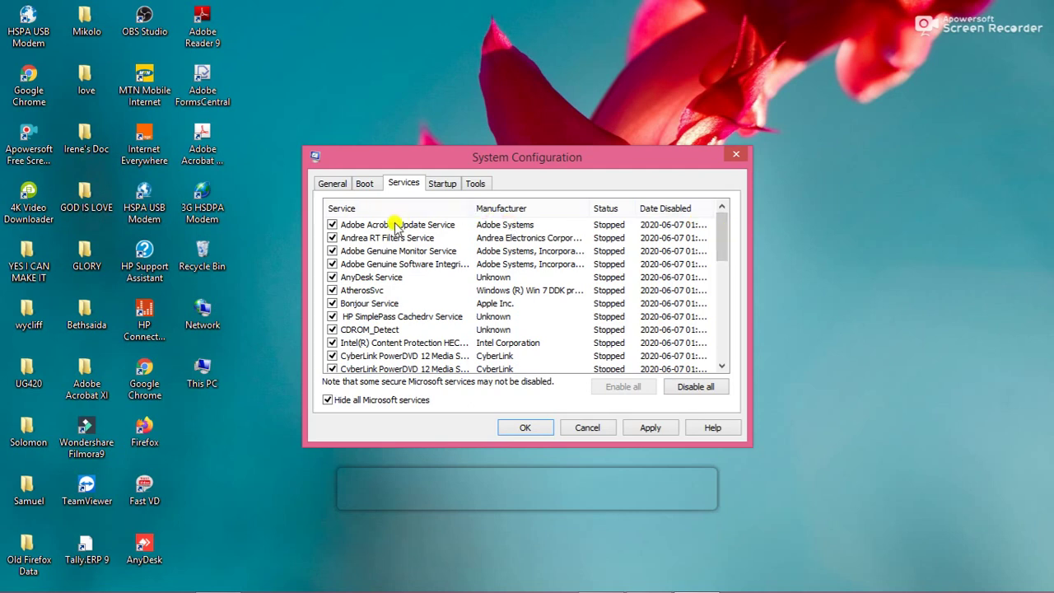
Check the status of Adobe Acrobat Update Service and, with Microsoft services shown, Application Host Helper Service; hide all Microsoft services again.
click(607, 225)
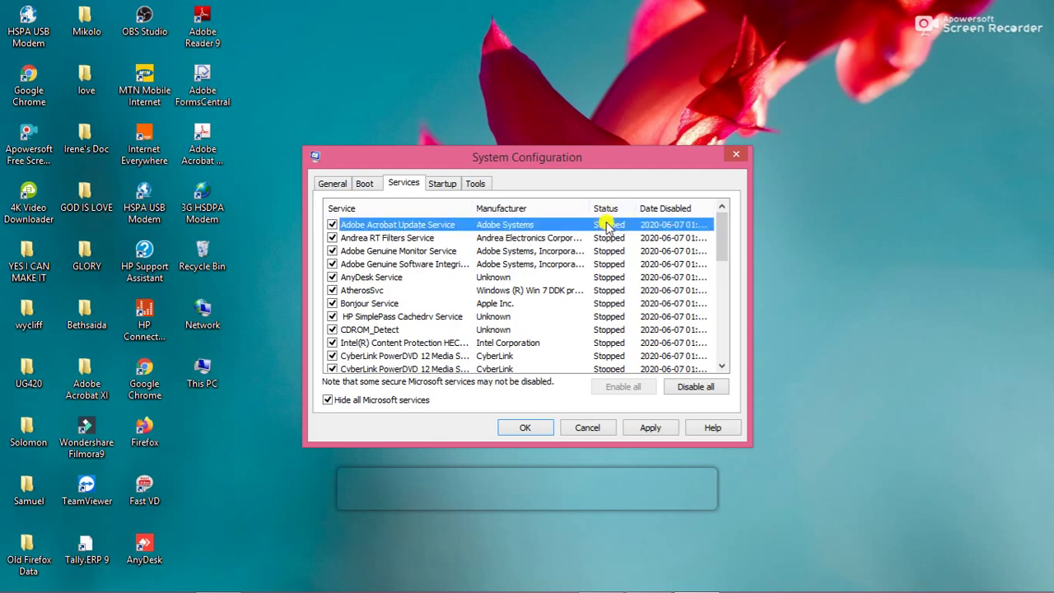
click(328, 401)
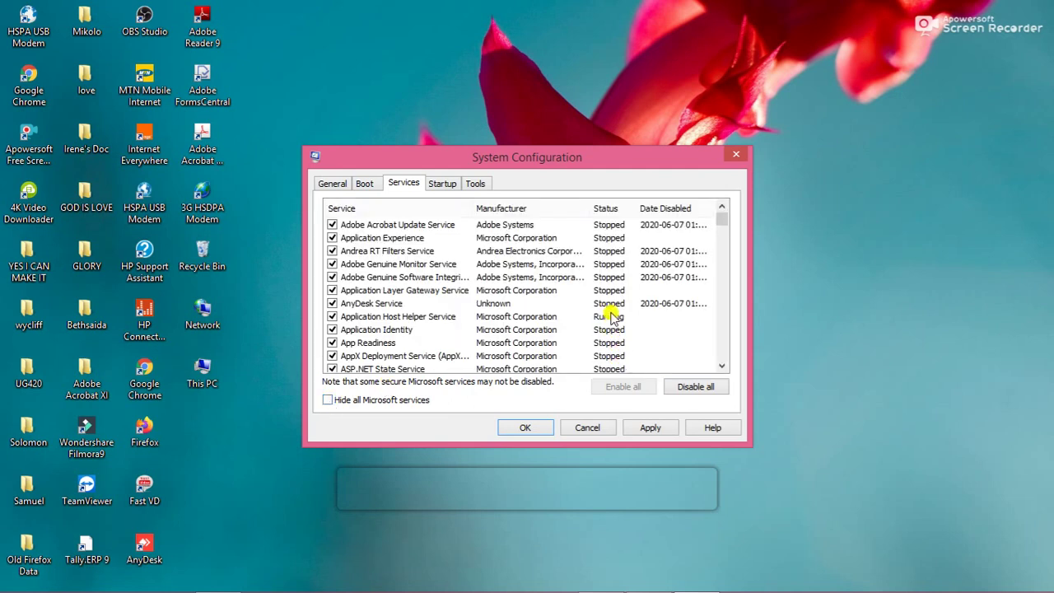
click(610, 318)
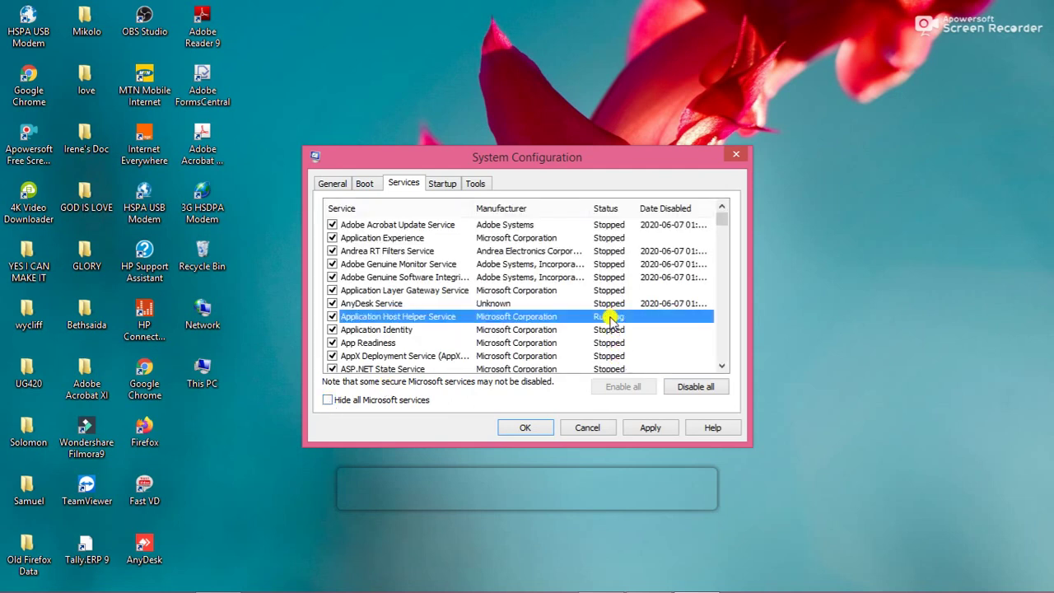
click(330, 400)
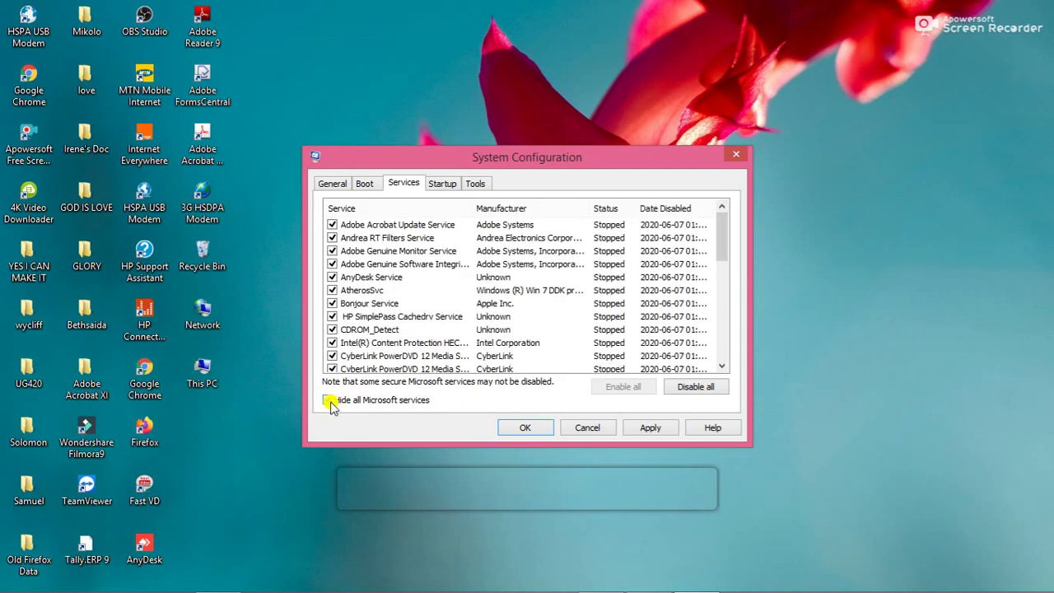
Disable all the listed non-Microsoft services, apply the change, and close System Configuration without restarting the computer.
click(690, 387)
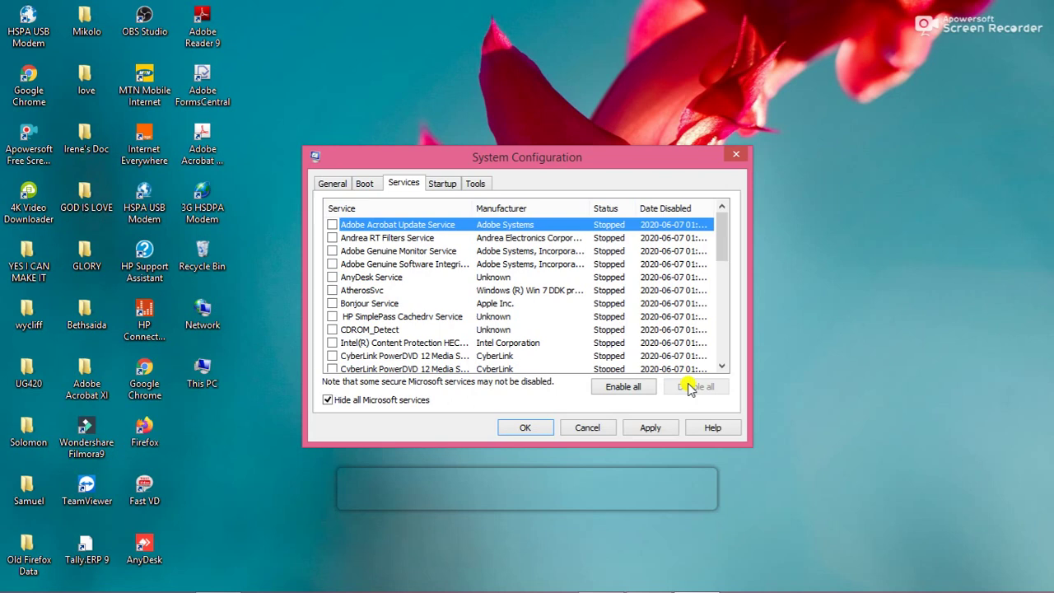
click(651, 428)
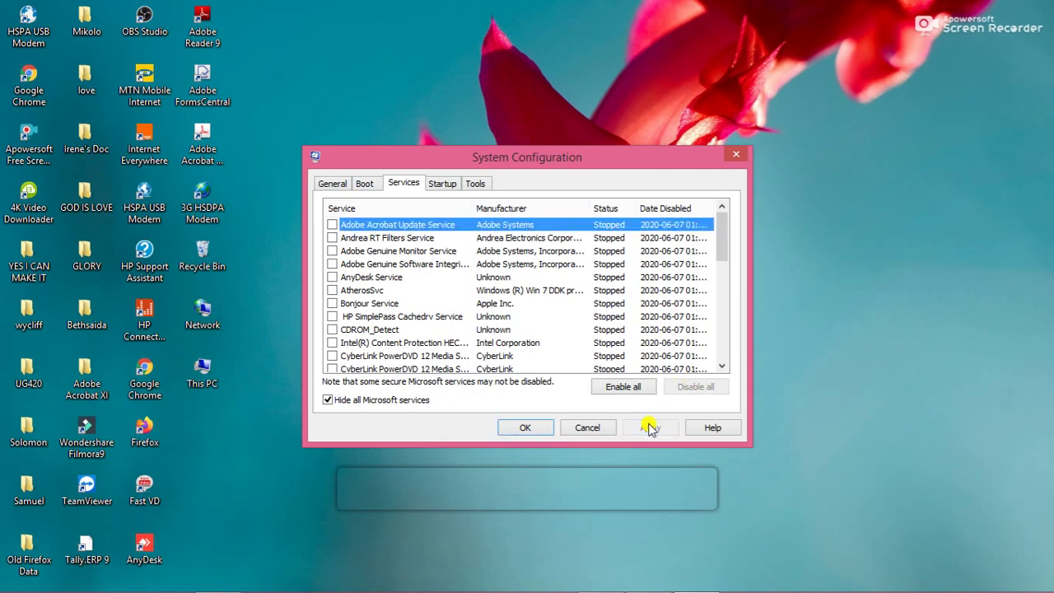
click(527, 427)
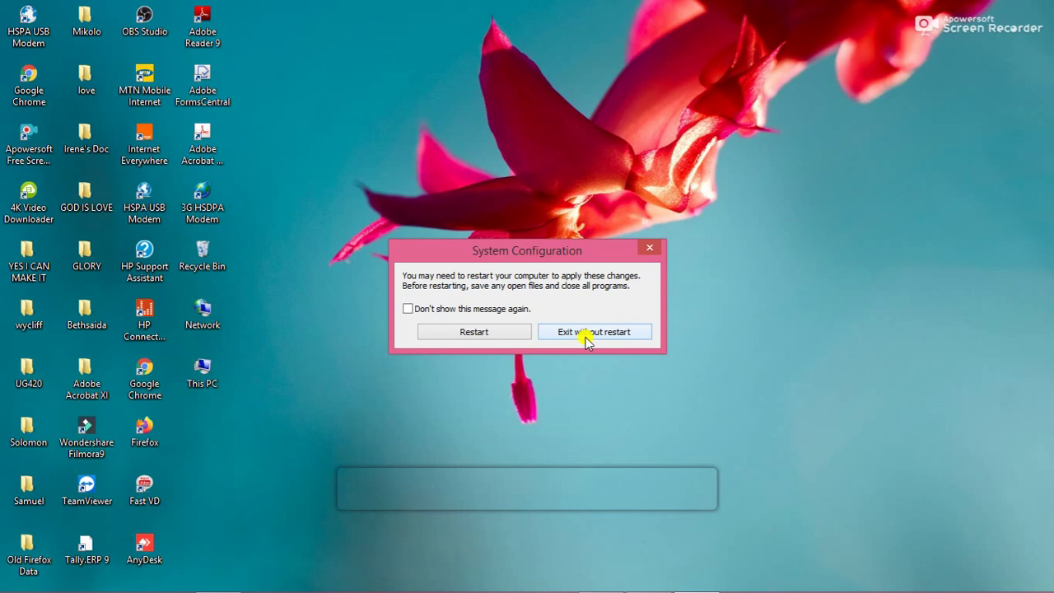
click(651, 247)
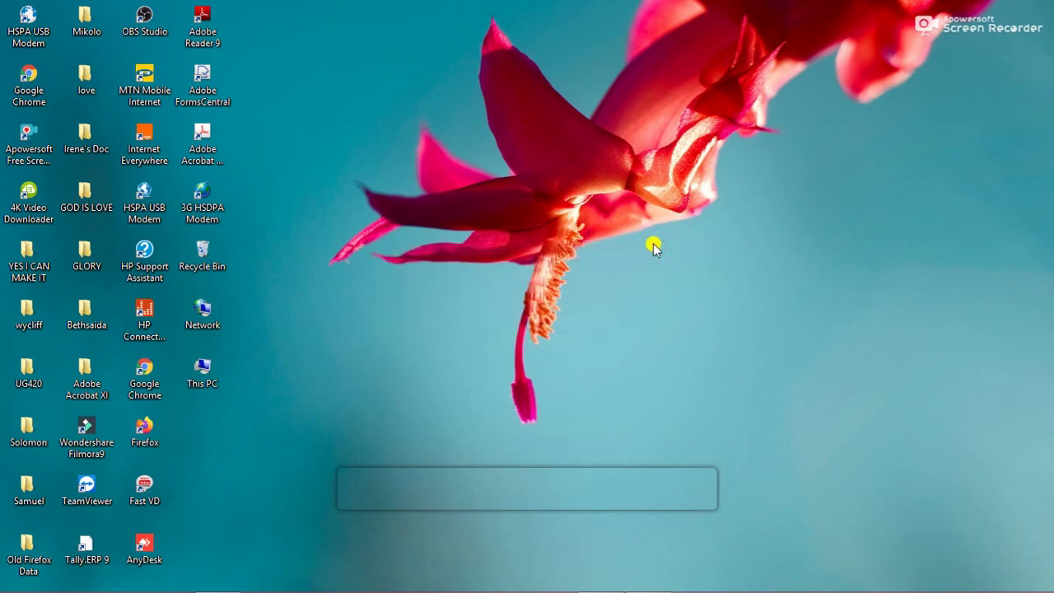